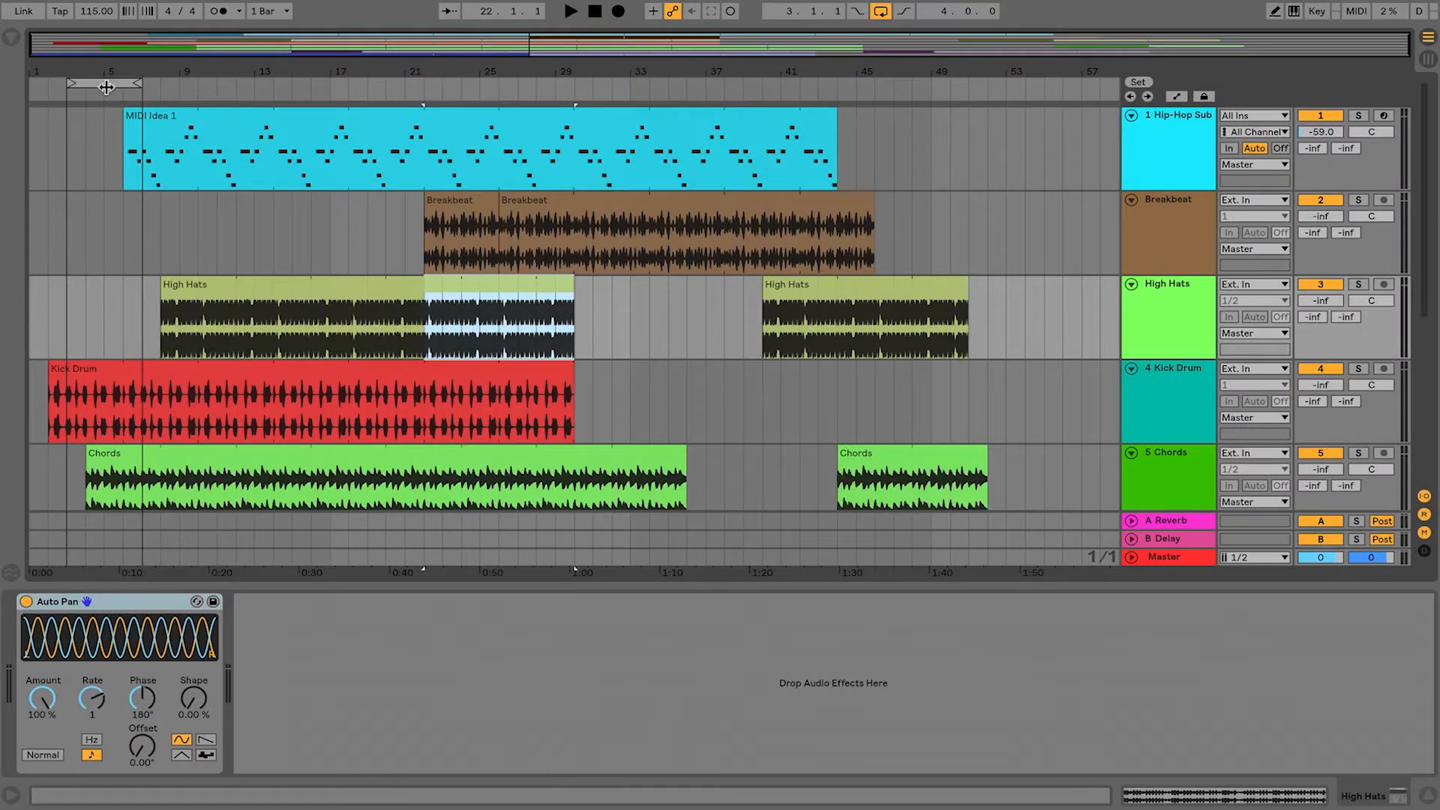
# - Loop the empty stretch of the High Hats track from bar 32 to bar 39
pyautogui.moveTo(106, 87); pyautogui.dragTo(575, 83)
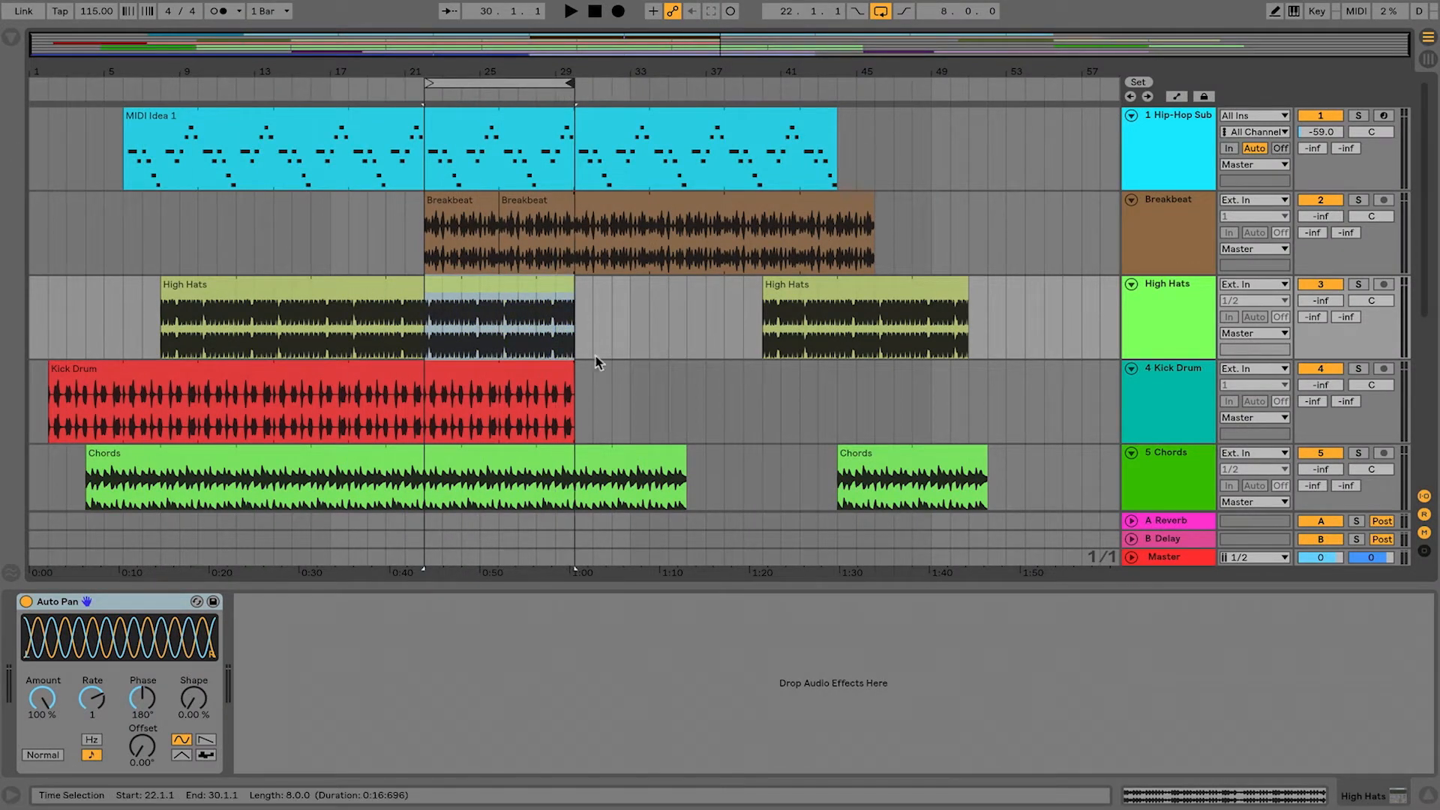
pyautogui.click(648, 366)
pyautogui.moveTo(738, 315); pyautogui.dragTo(604, 314)
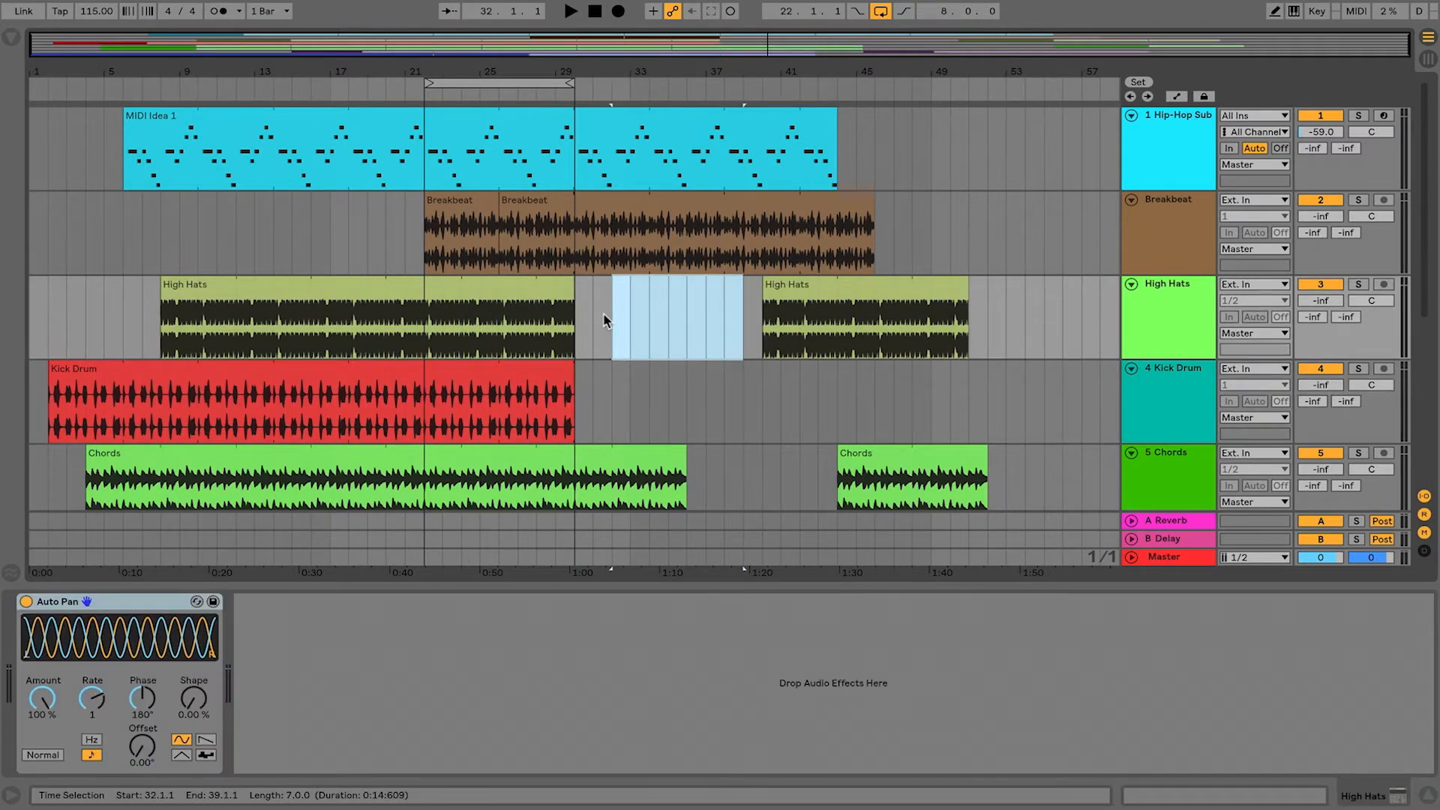
pyautogui.hotkey('ctrl', 'l')
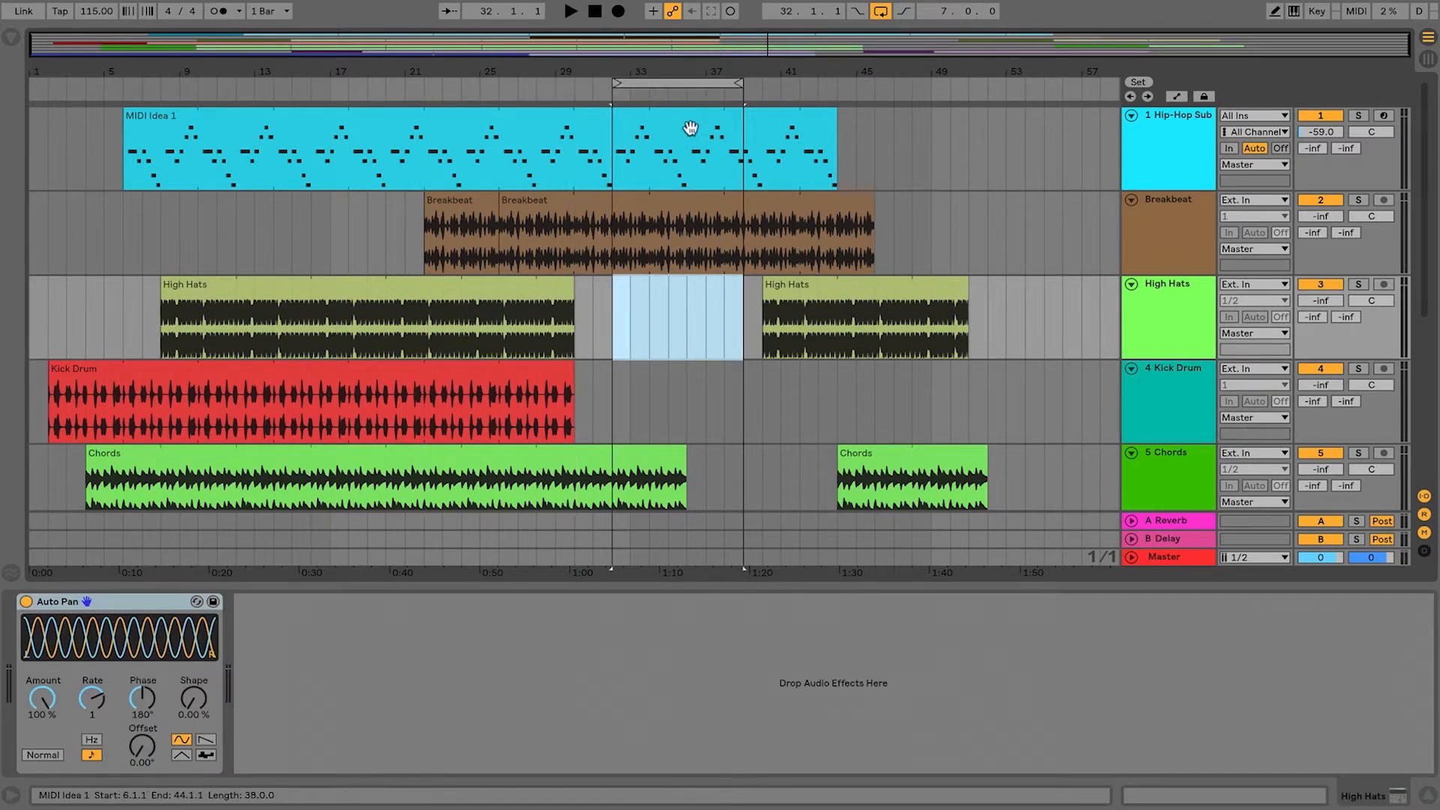
# - Set the arrangement loop to span bars 22 to 30 and start playback
pyautogui.moveTo(679, 89); pyautogui.dragTo(563, 87)
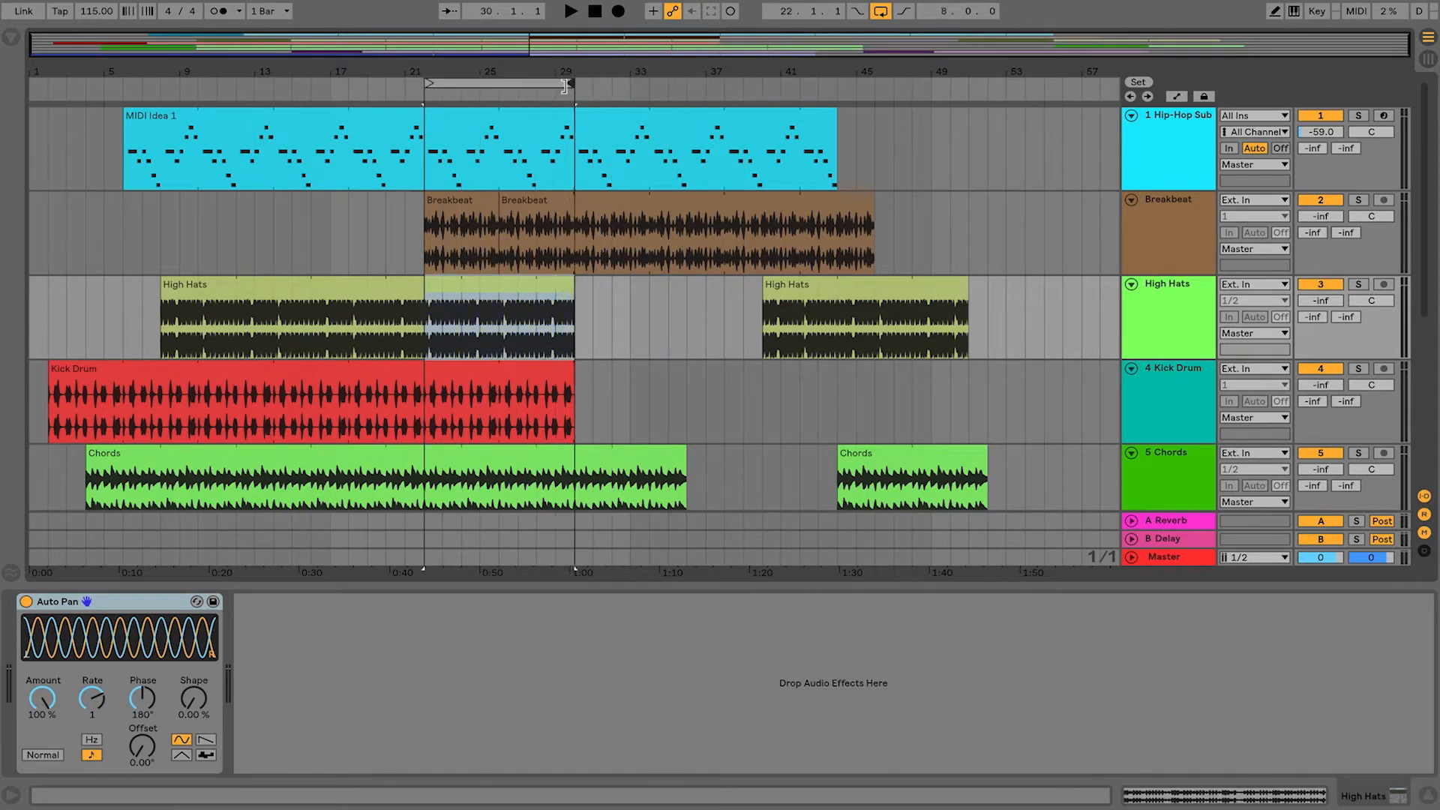
pyautogui.press('space')
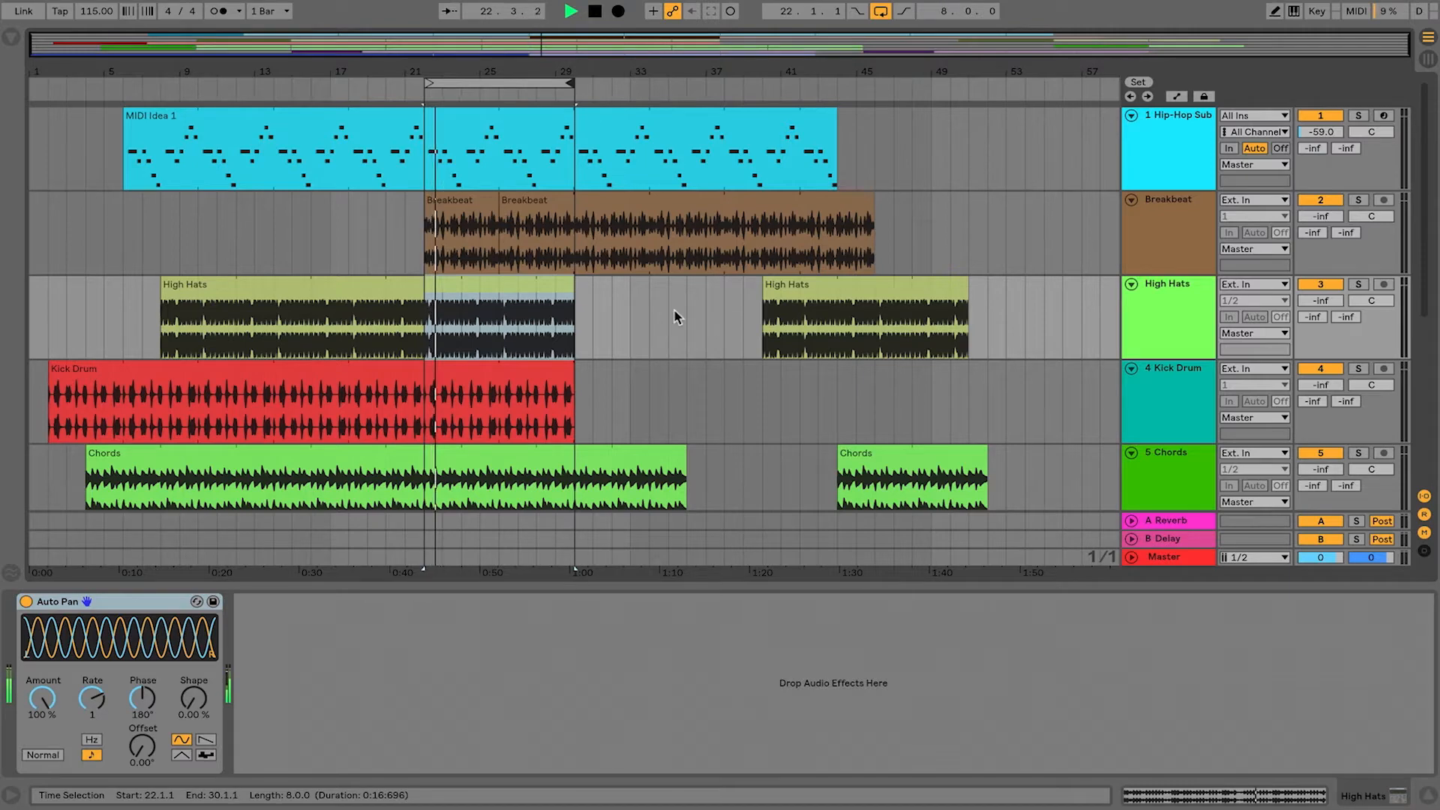
pyautogui.scroll(-3, 675, 315)
pyautogui.scroll(-3, 675, 315)
pyautogui.scroll(5, 675, 315)
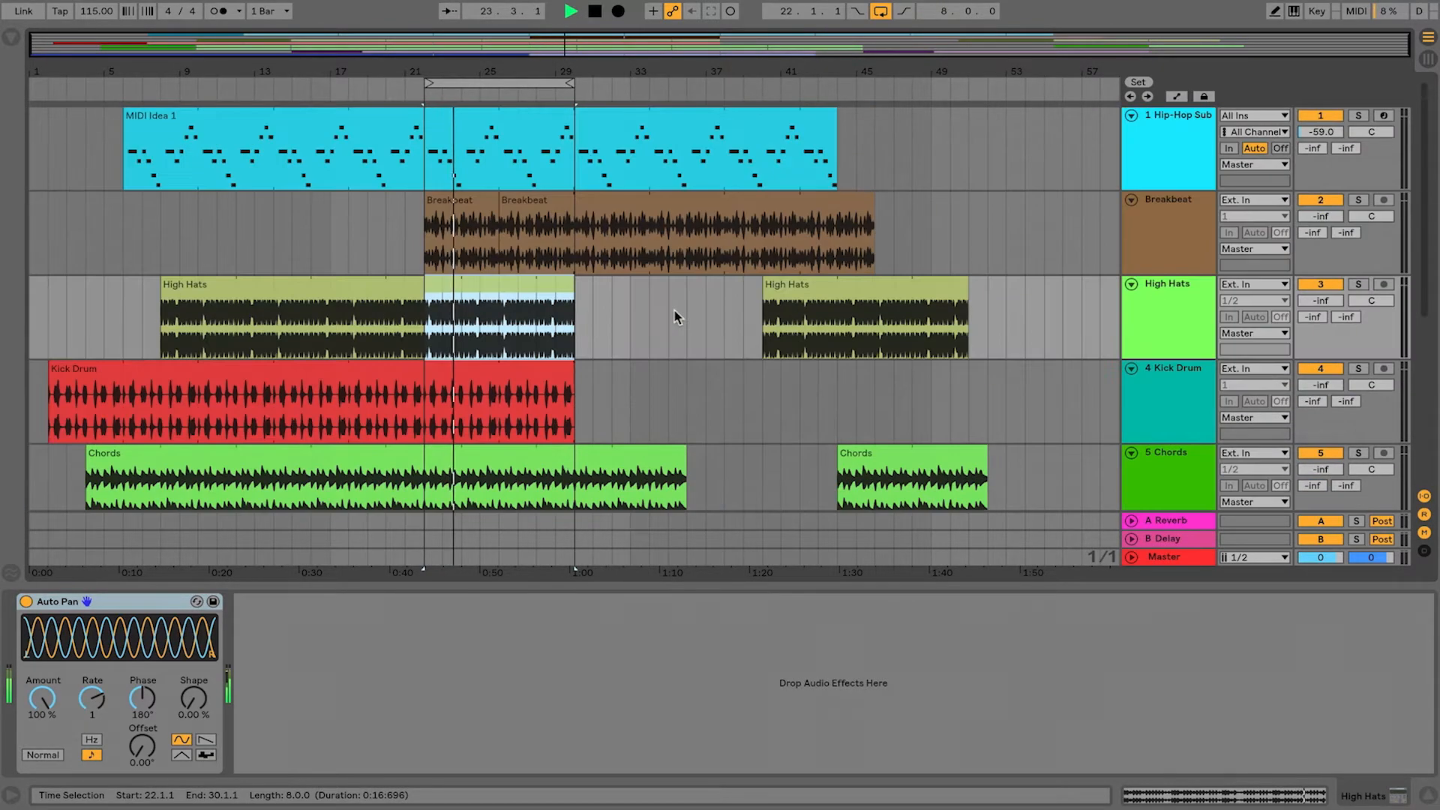
# - In the Session View mixer, bring the Hip-Hop Sub Bass volume to -7.5 dB and the Kick Drum volume to -14.4 dB
pyautogui.press('Tab')
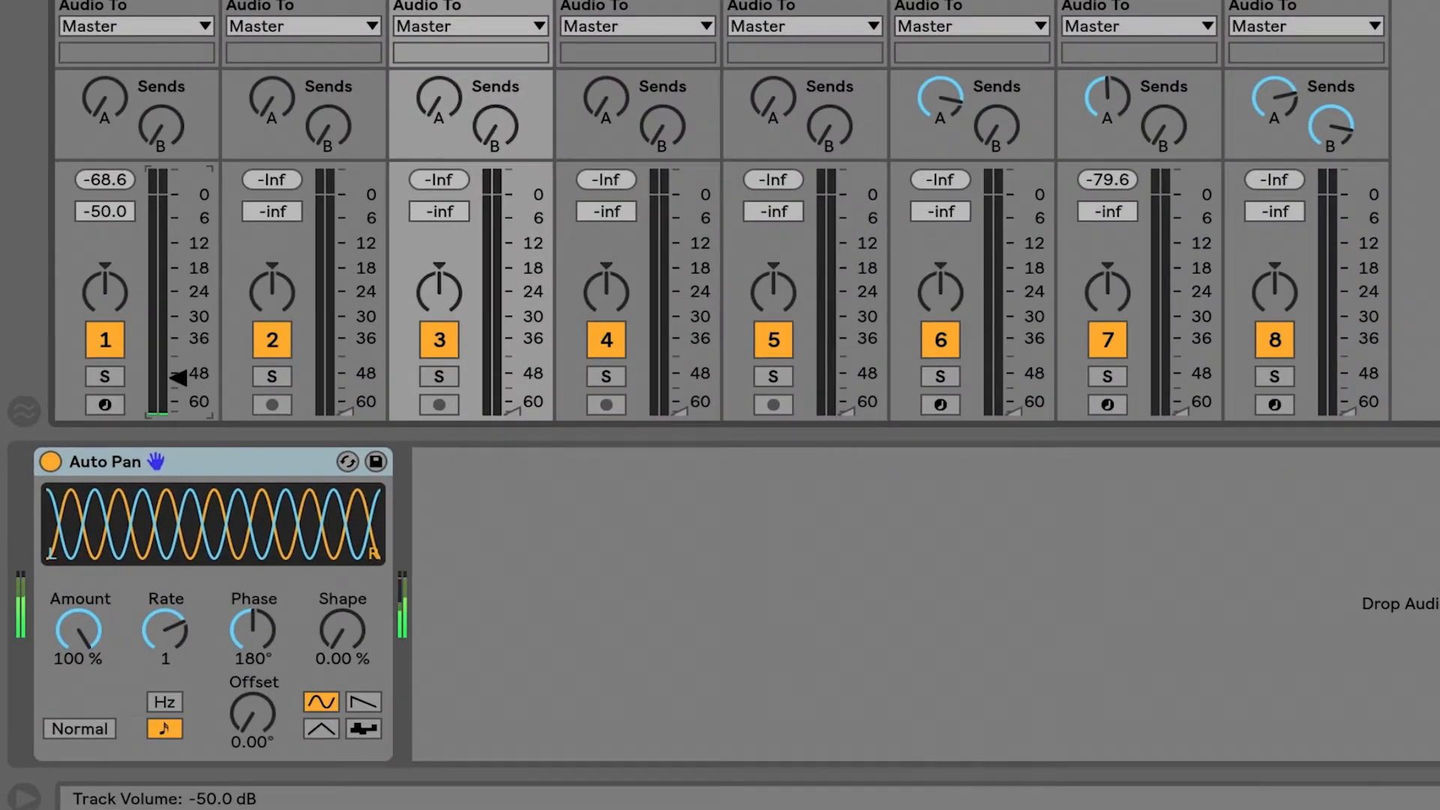
pyautogui.moveTo(178, 378); pyautogui.dragTo(178, 218)
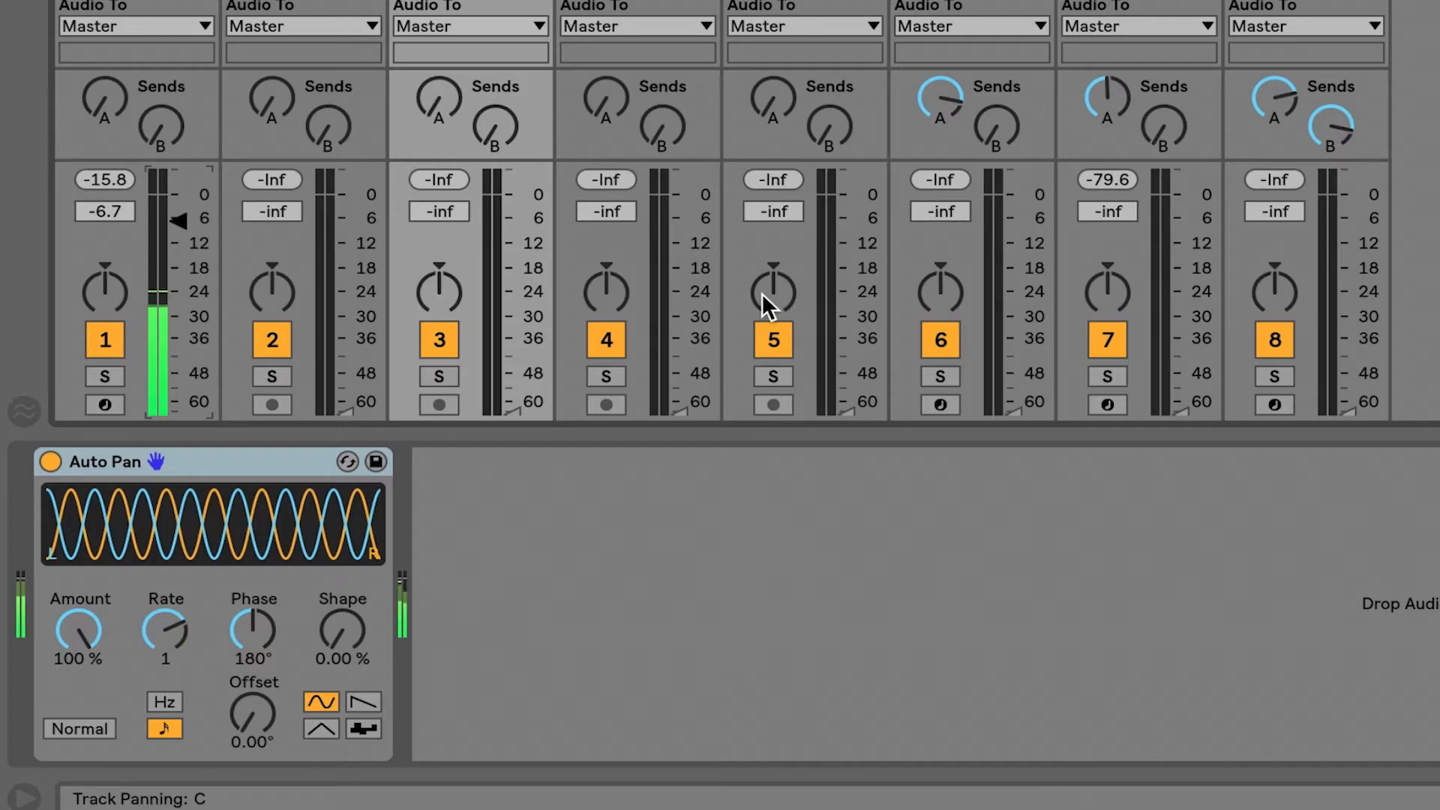
pyautogui.moveTo(684, 416); pyautogui.dragTo(679, 245)
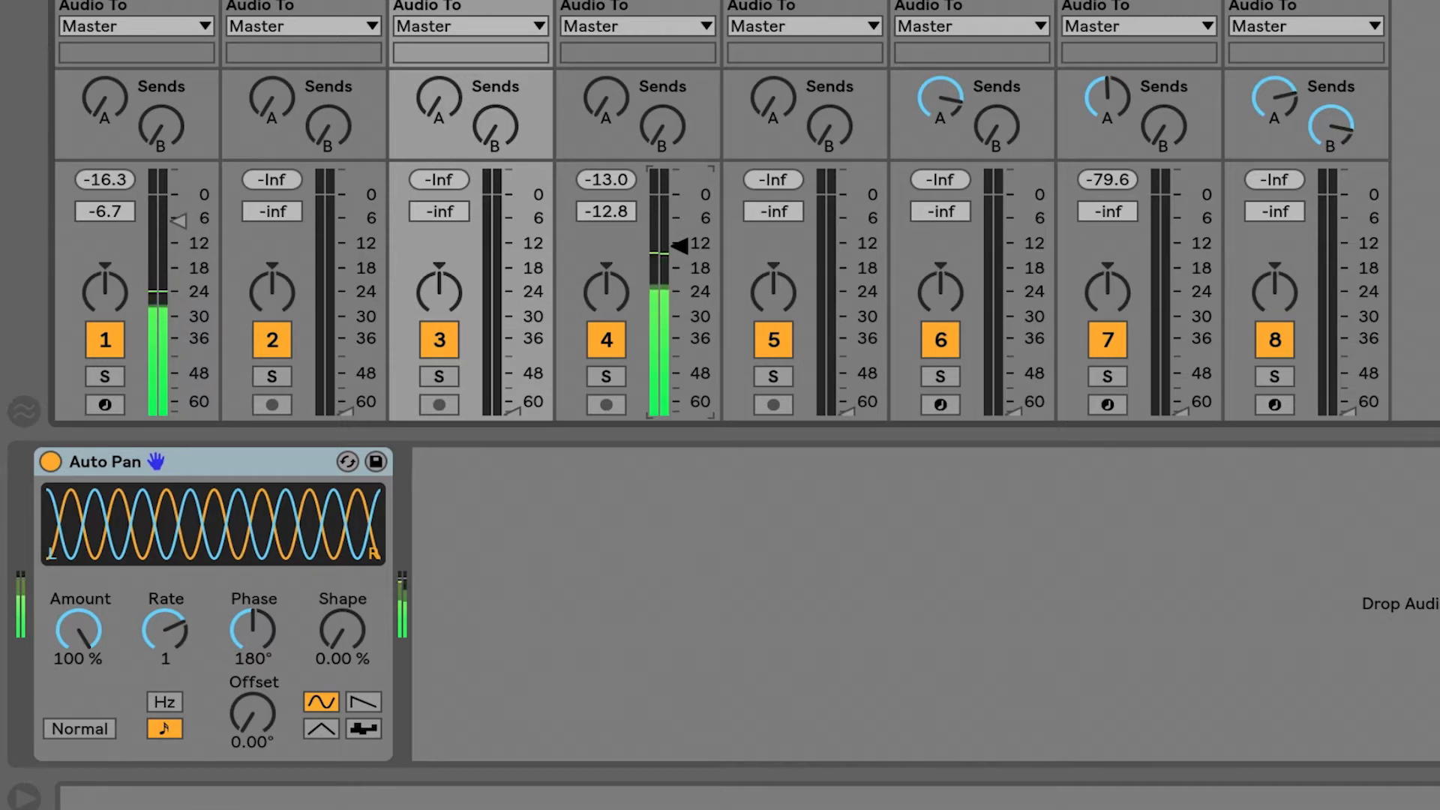
pyautogui.moveTo(679, 245); pyautogui.dragTo(679, 257)
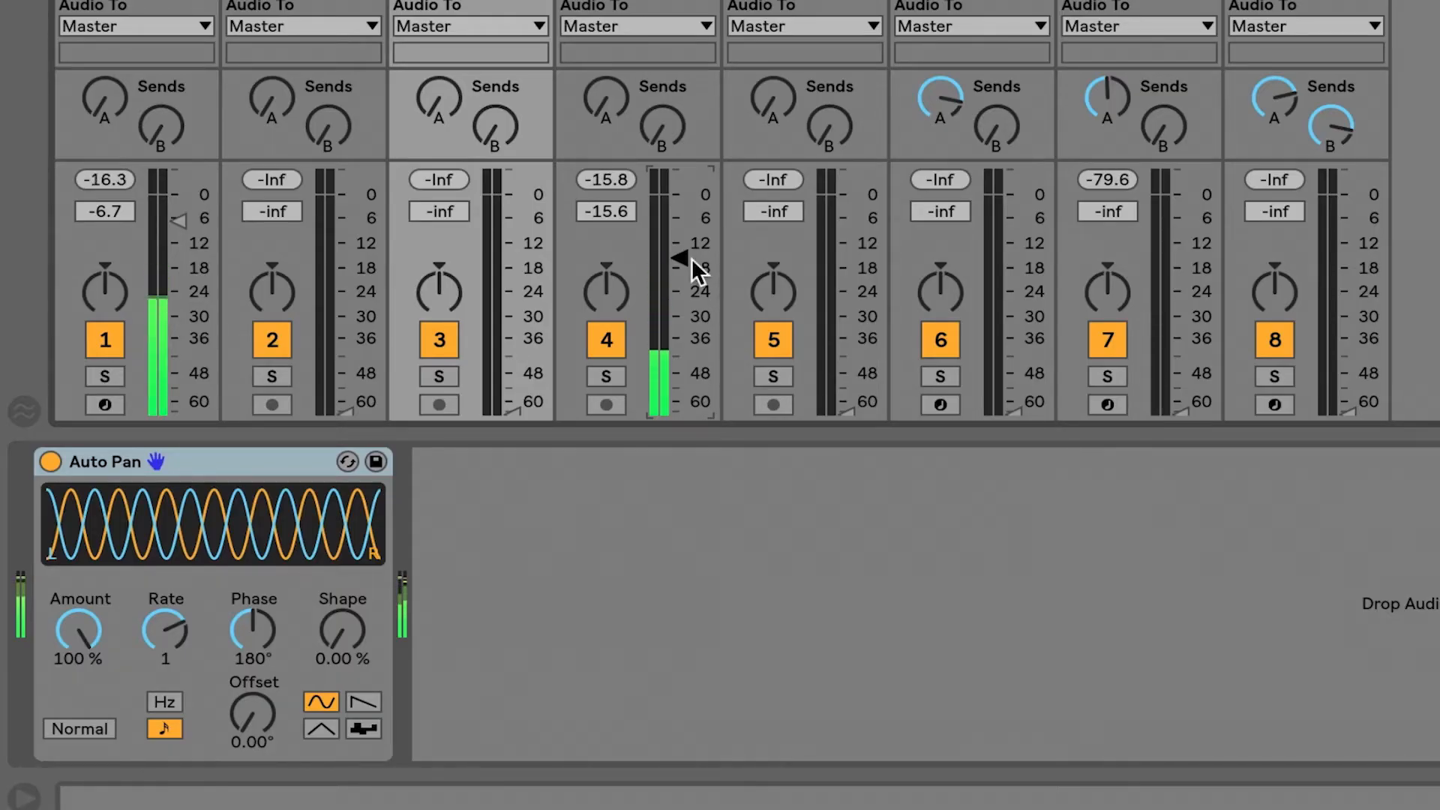
pyautogui.moveTo(180, 221); pyautogui.dragTo(180, 222)
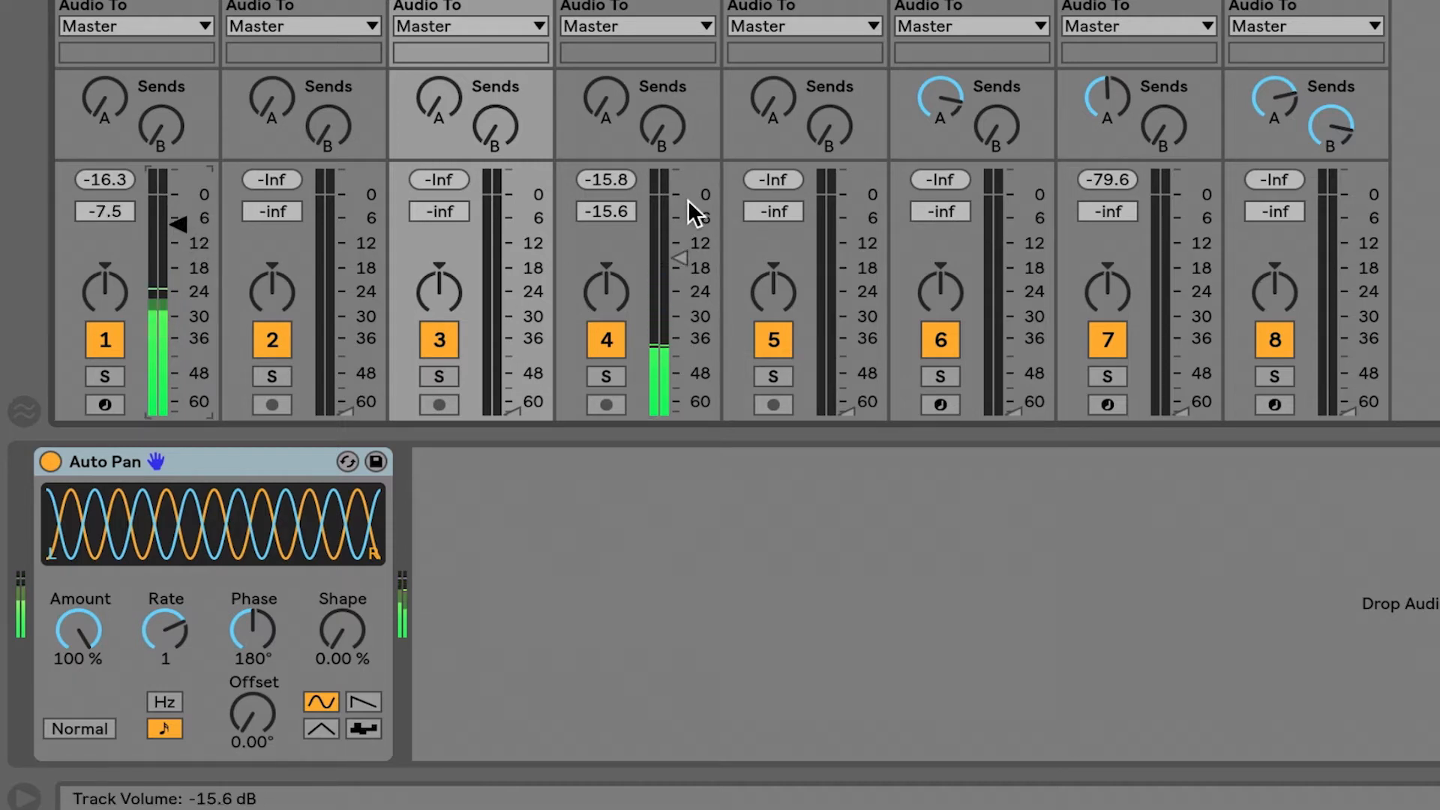
pyautogui.moveTo(681, 256); pyautogui.dragTo(681, 252)
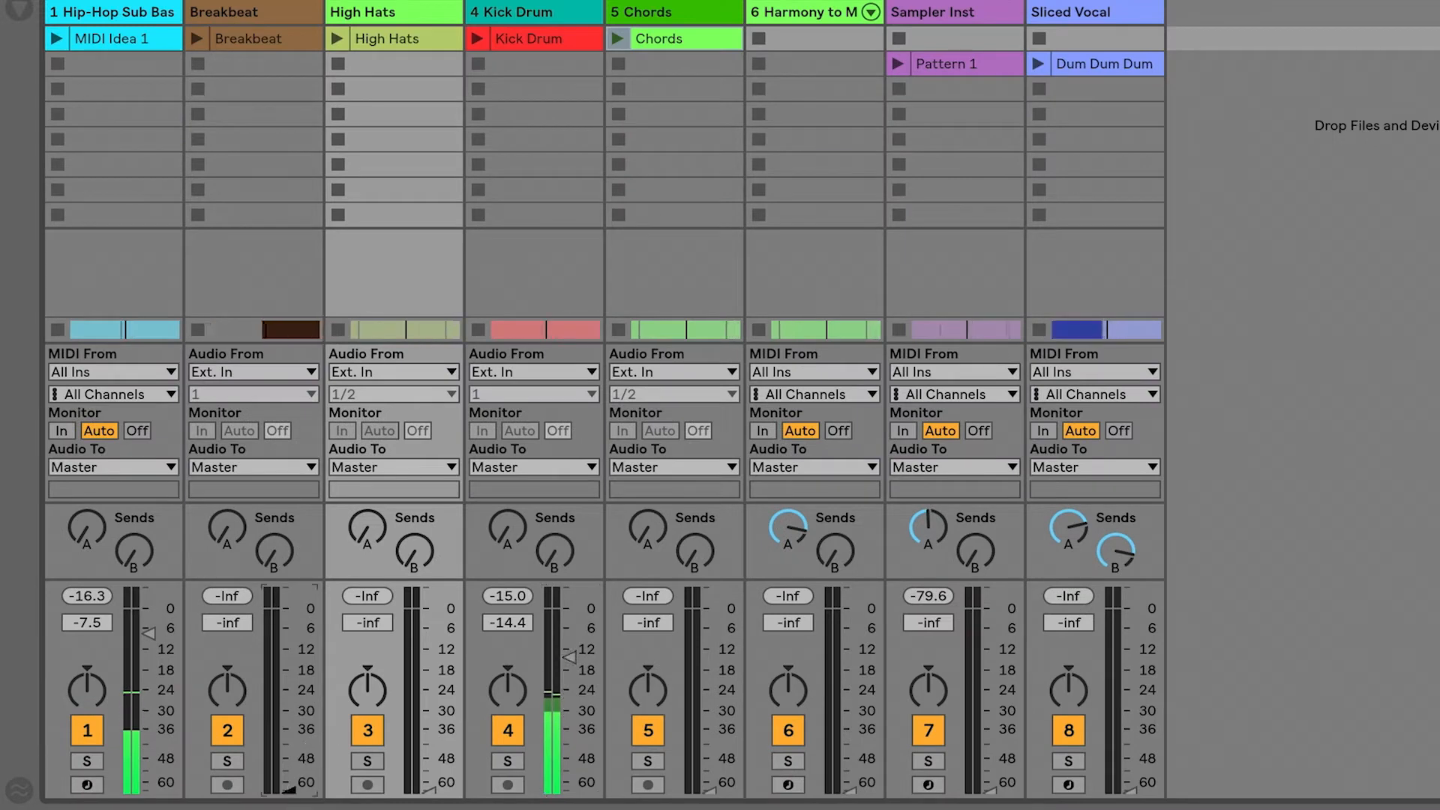
# - Raise the track volumes of Breakbeat to -17.0 dB, High Hats to -27.5 dB and Chords to -24.2 dB
pyautogui.moveTo(288, 789); pyautogui.dragTo(289, 666)
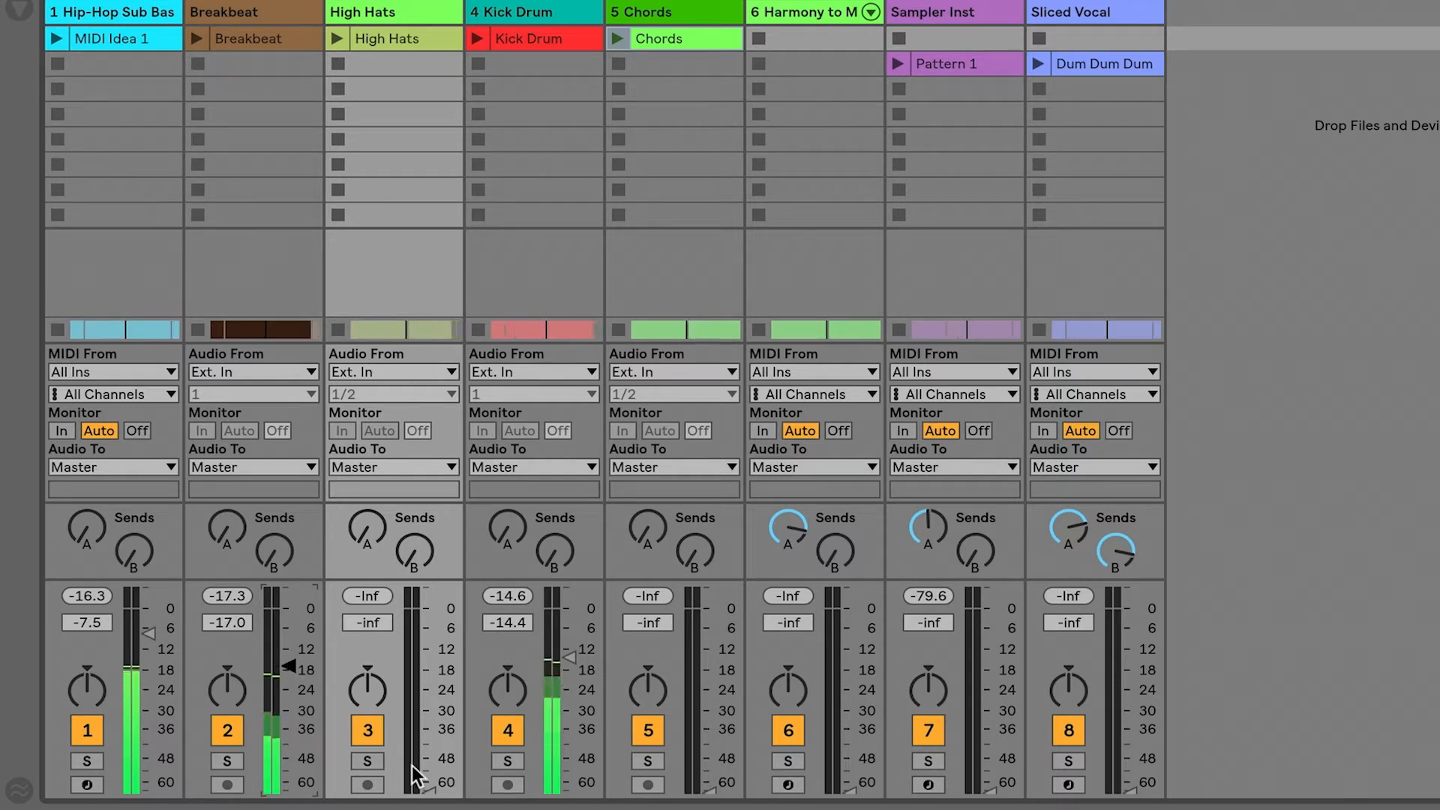
pyautogui.moveTo(429, 789); pyautogui.dragTo(429, 702)
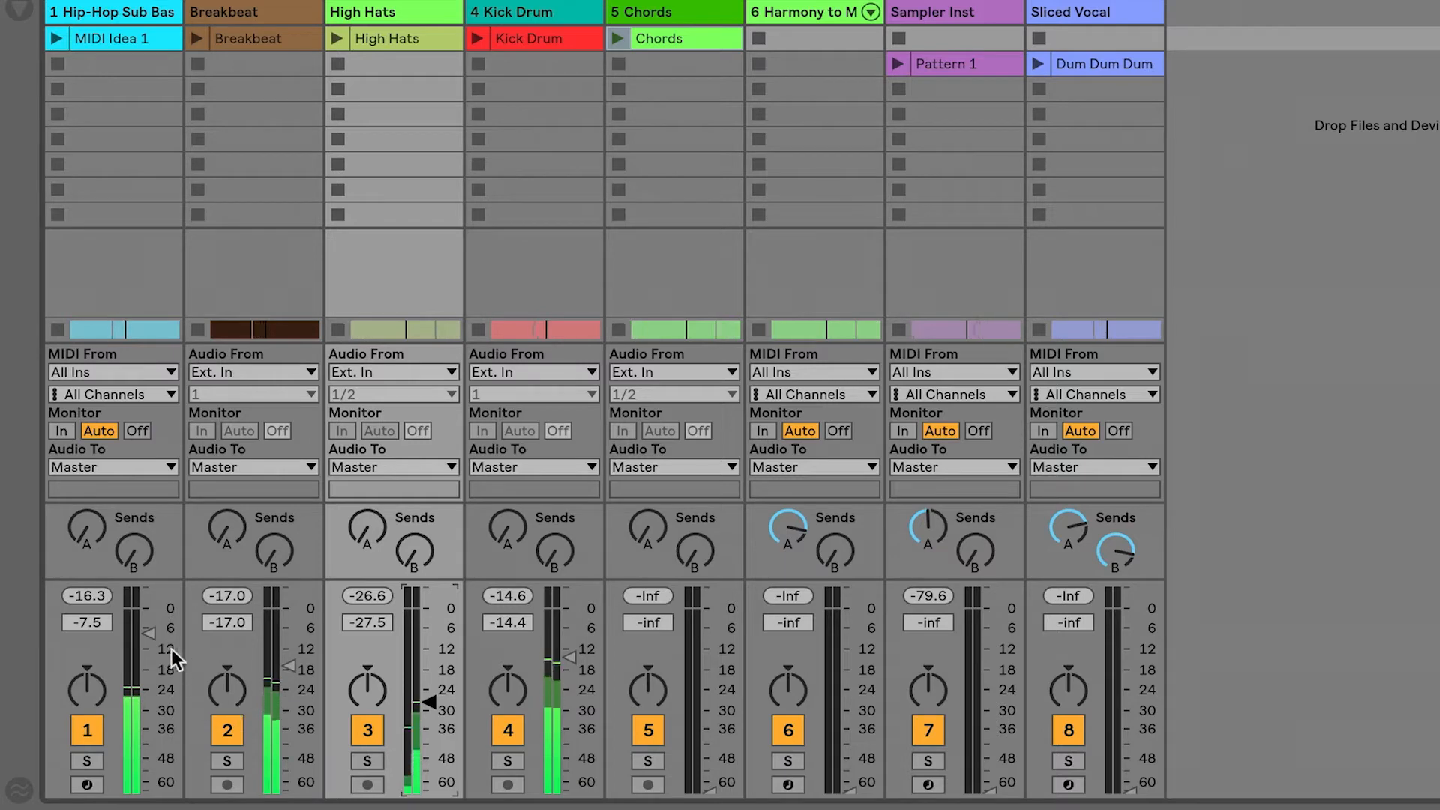
pyautogui.moveTo(154, 637); pyautogui.dragTo(154, 636)
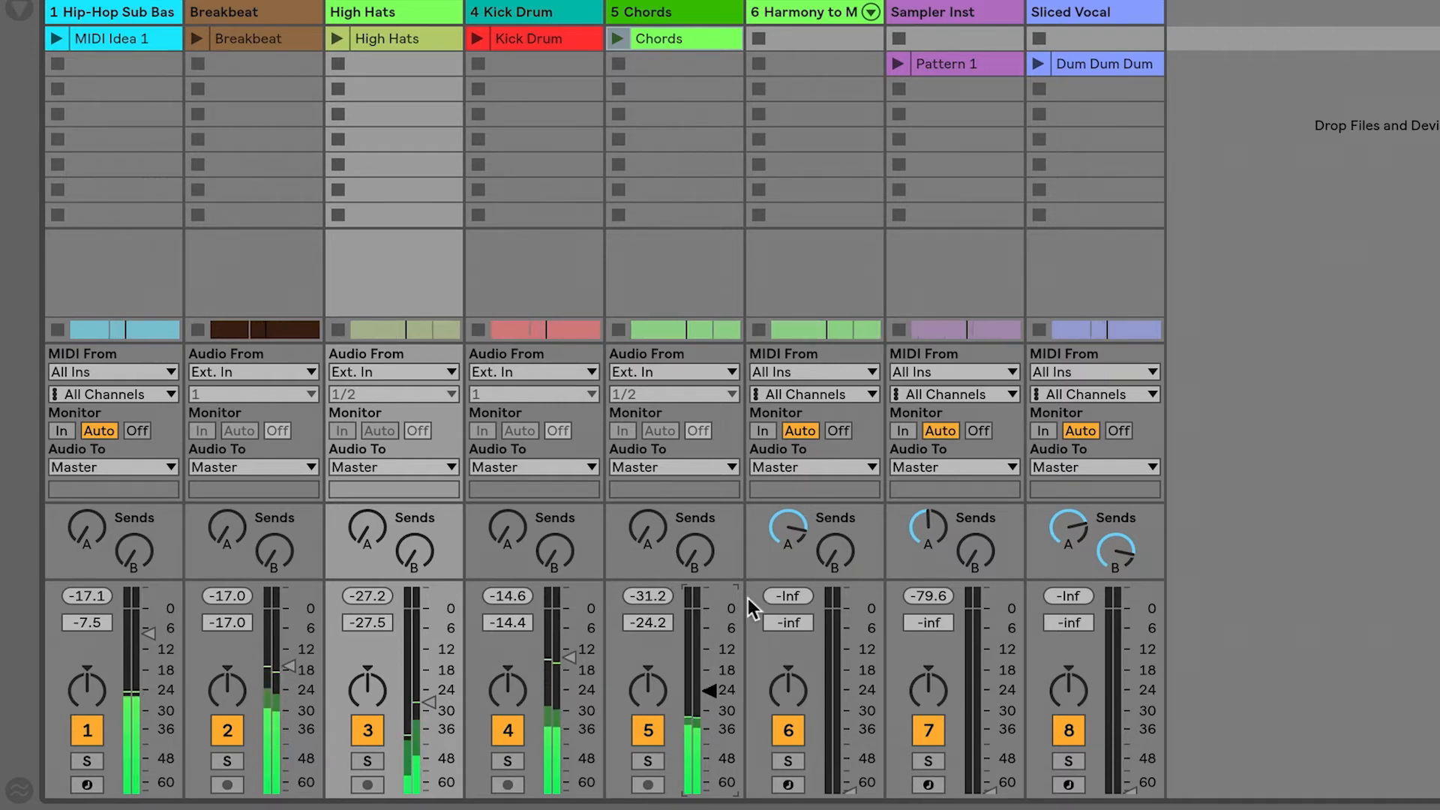
# - Set the track volumes of Harmony (track 6) to -18.5 dB, Chords to -22.0 dB and Sampler Inst to -7.5 dB
pyautogui.moveTo(850, 789); pyautogui.dragTo(849, 675)
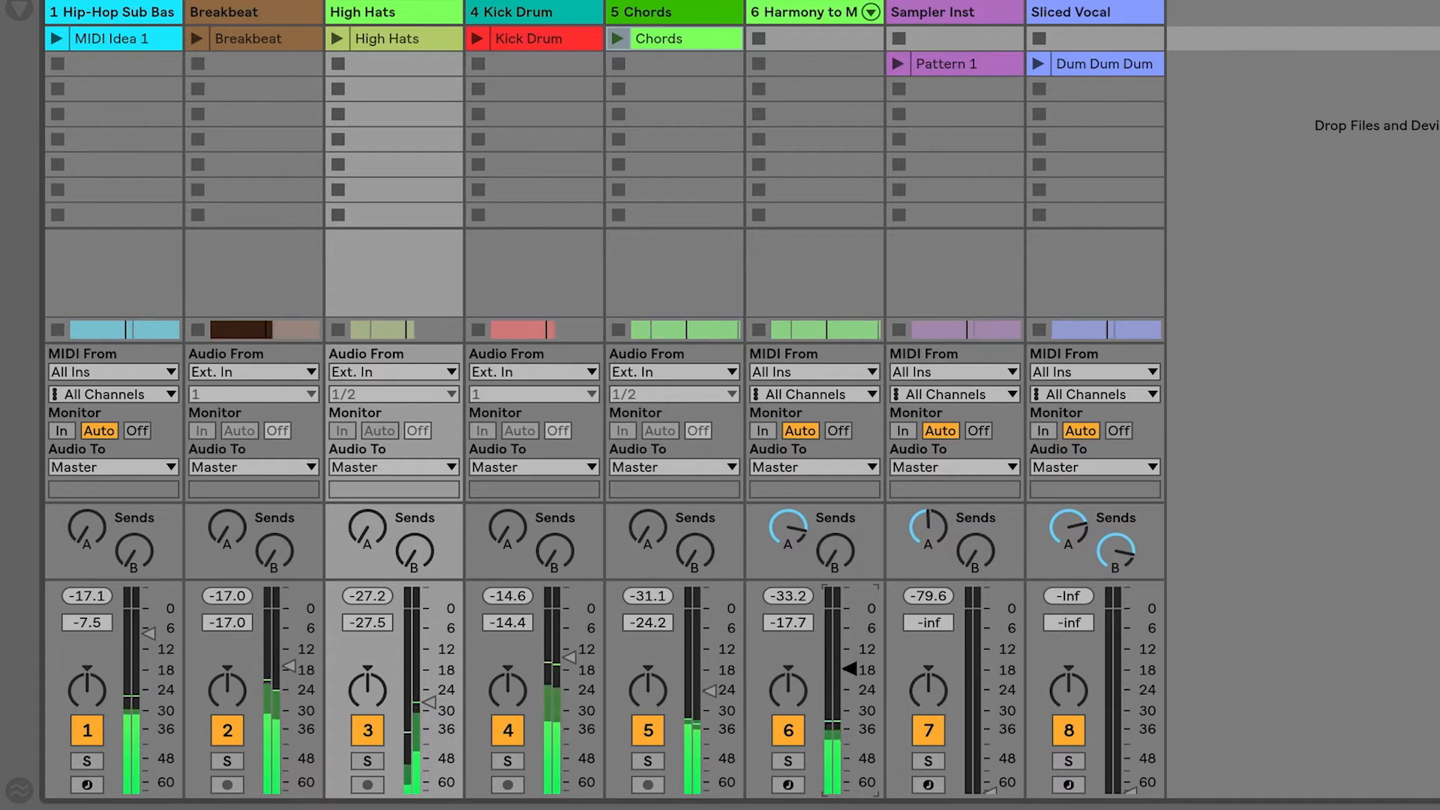
pyautogui.moveTo(850, 669); pyautogui.dragTo(849, 671)
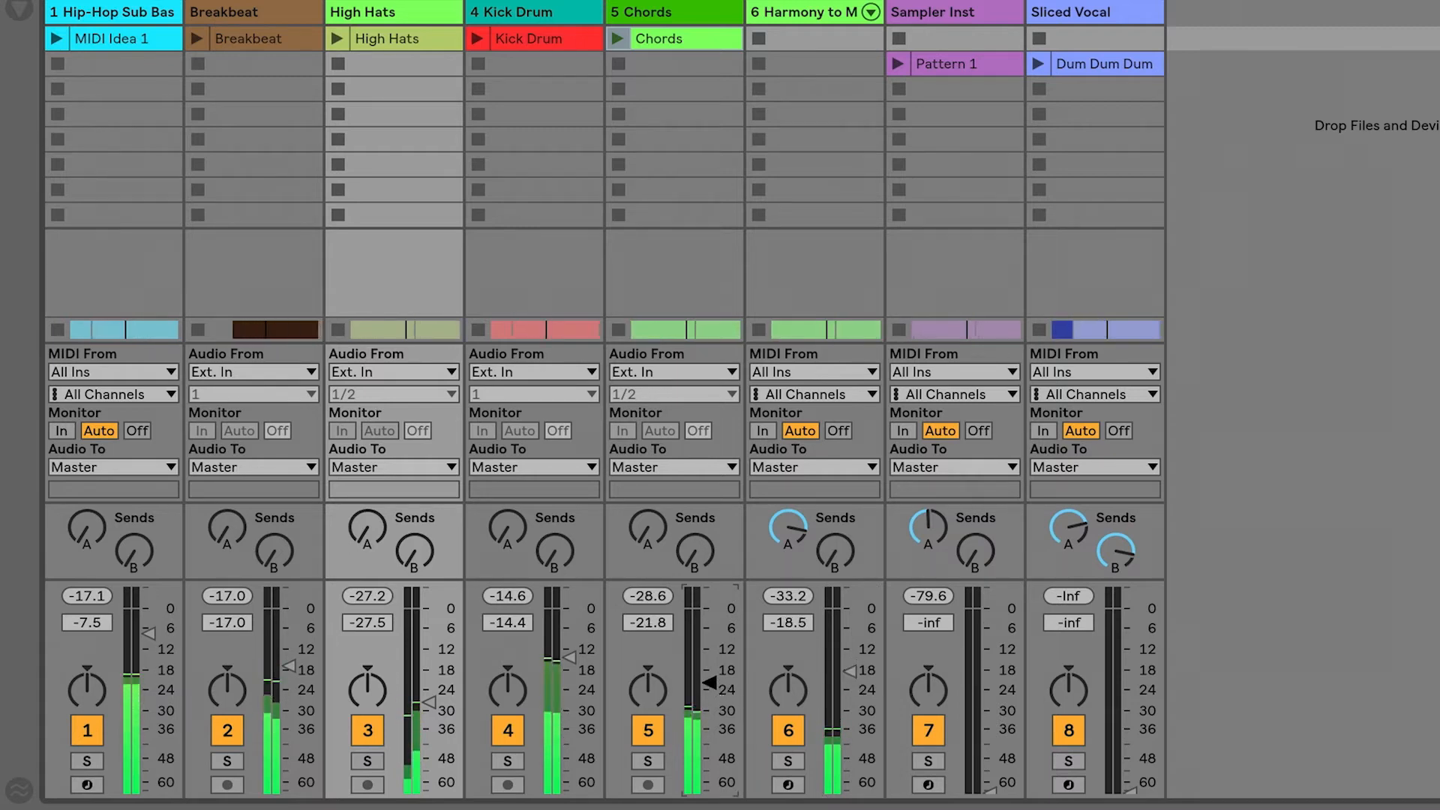
pyautogui.click(992, 786)
pyautogui.moveTo(990, 786); pyautogui.dragTo(990, 636)
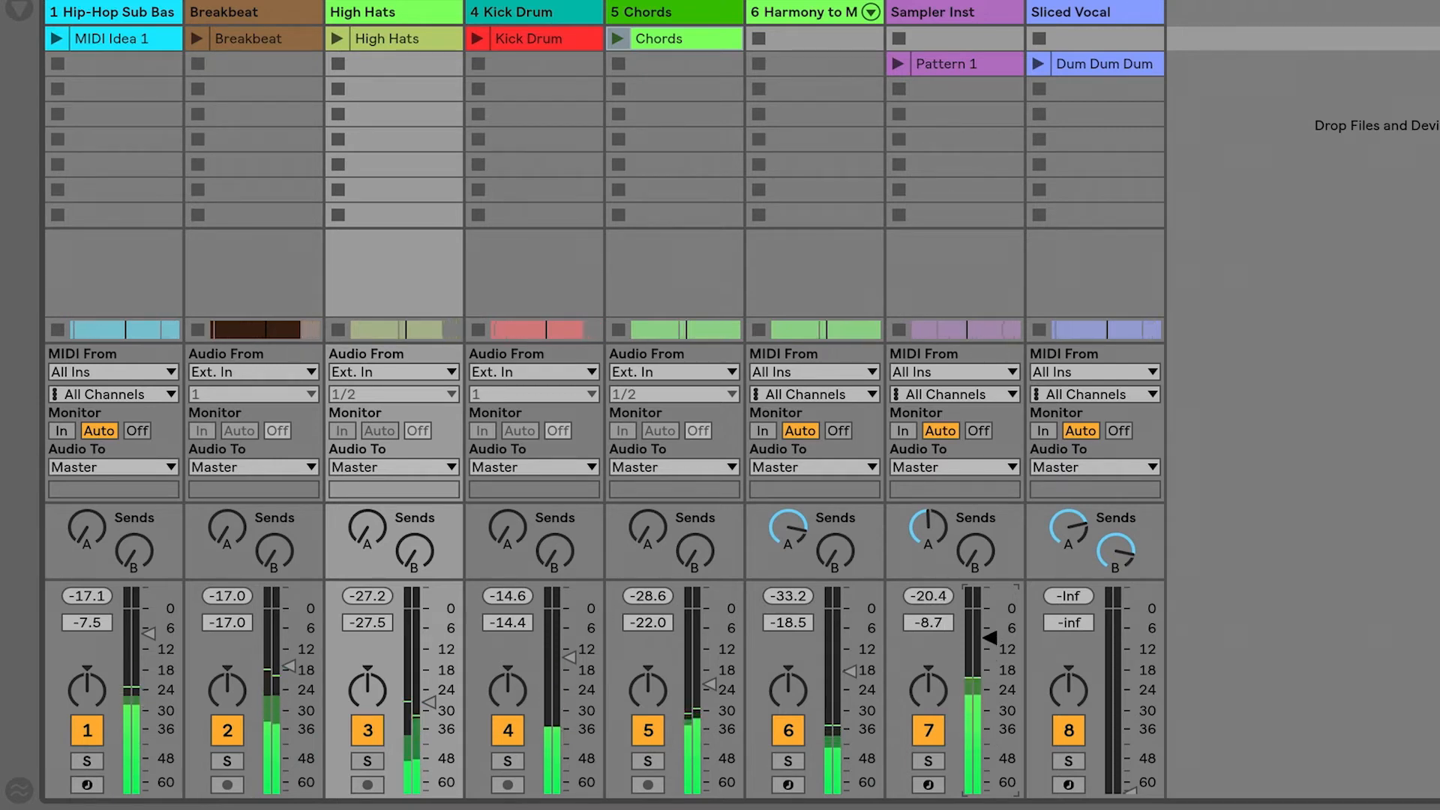
pyautogui.moveTo(989, 640); pyautogui.dragTo(990, 632)
# - Bring the Sliced Vocal volume to -15.6 dB and increase its sends to Reverb and Delay
pyautogui.moveTo(1129, 788); pyautogui.dragTo(1130, 655)
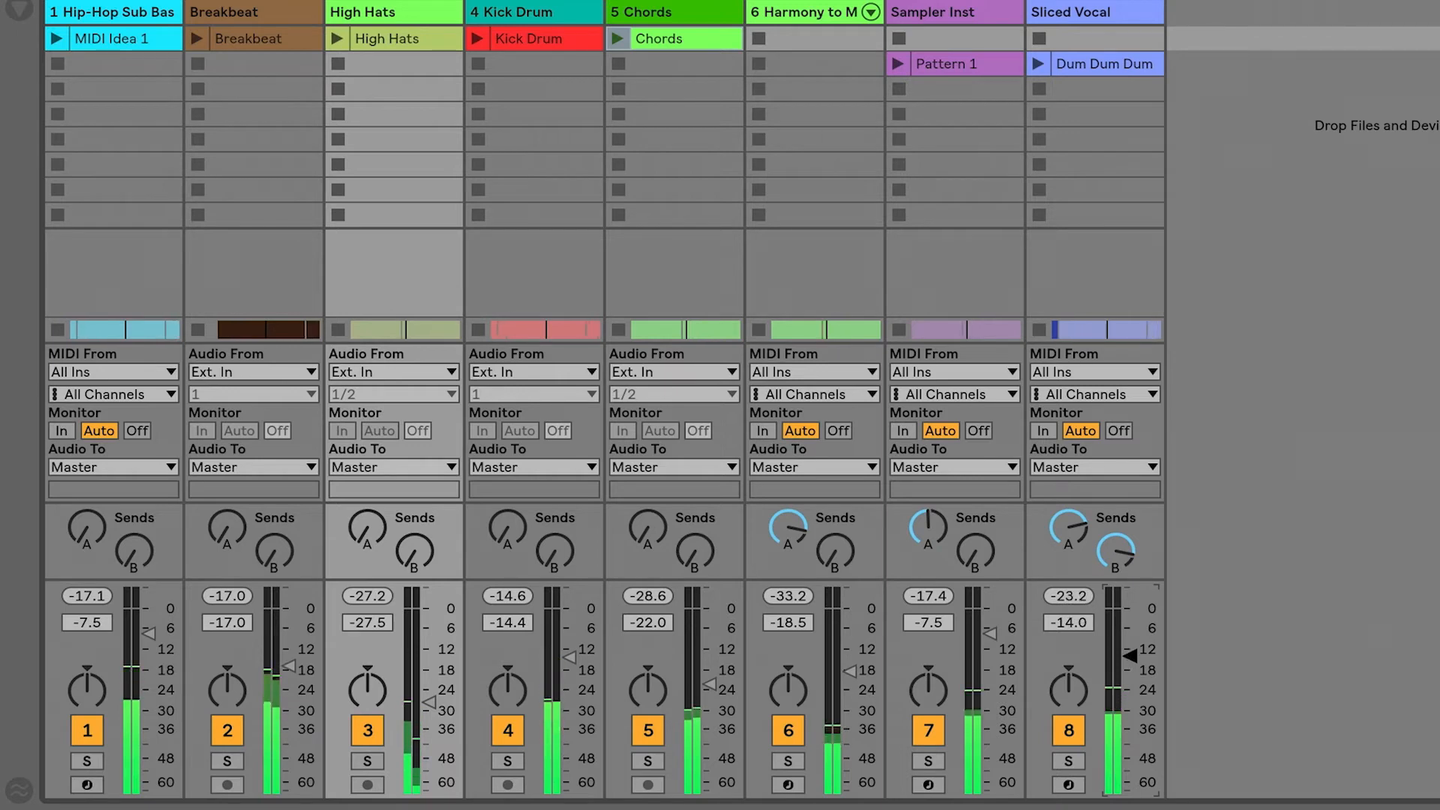
pyautogui.click(1071, 526)
pyautogui.moveTo(1071, 530); pyautogui.dragTo(1071, 504)
pyautogui.moveTo(1116, 554); pyautogui.dragTo(1117, 546)
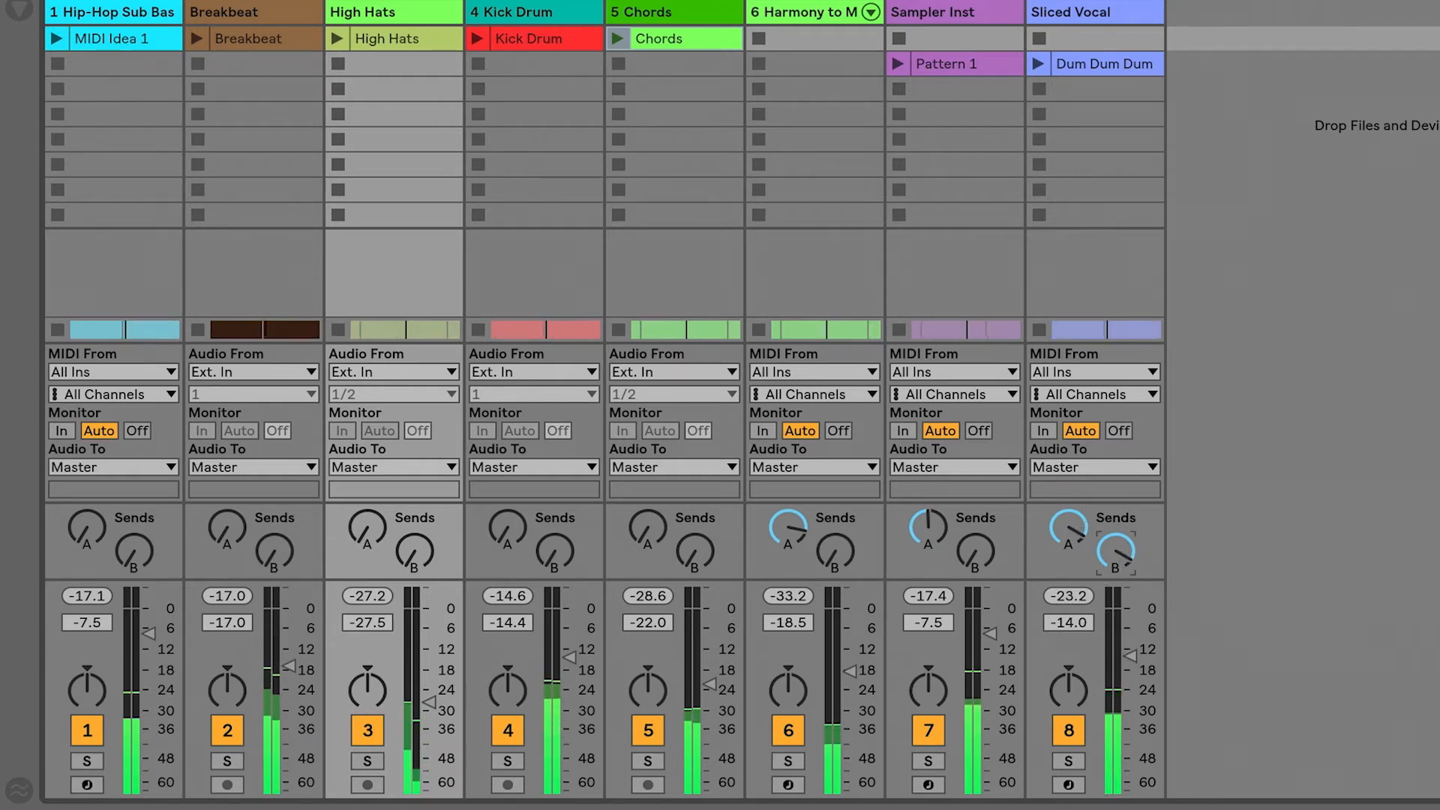
pyautogui.moveTo(1130, 656); pyautogui.dragTo(1130, 662)
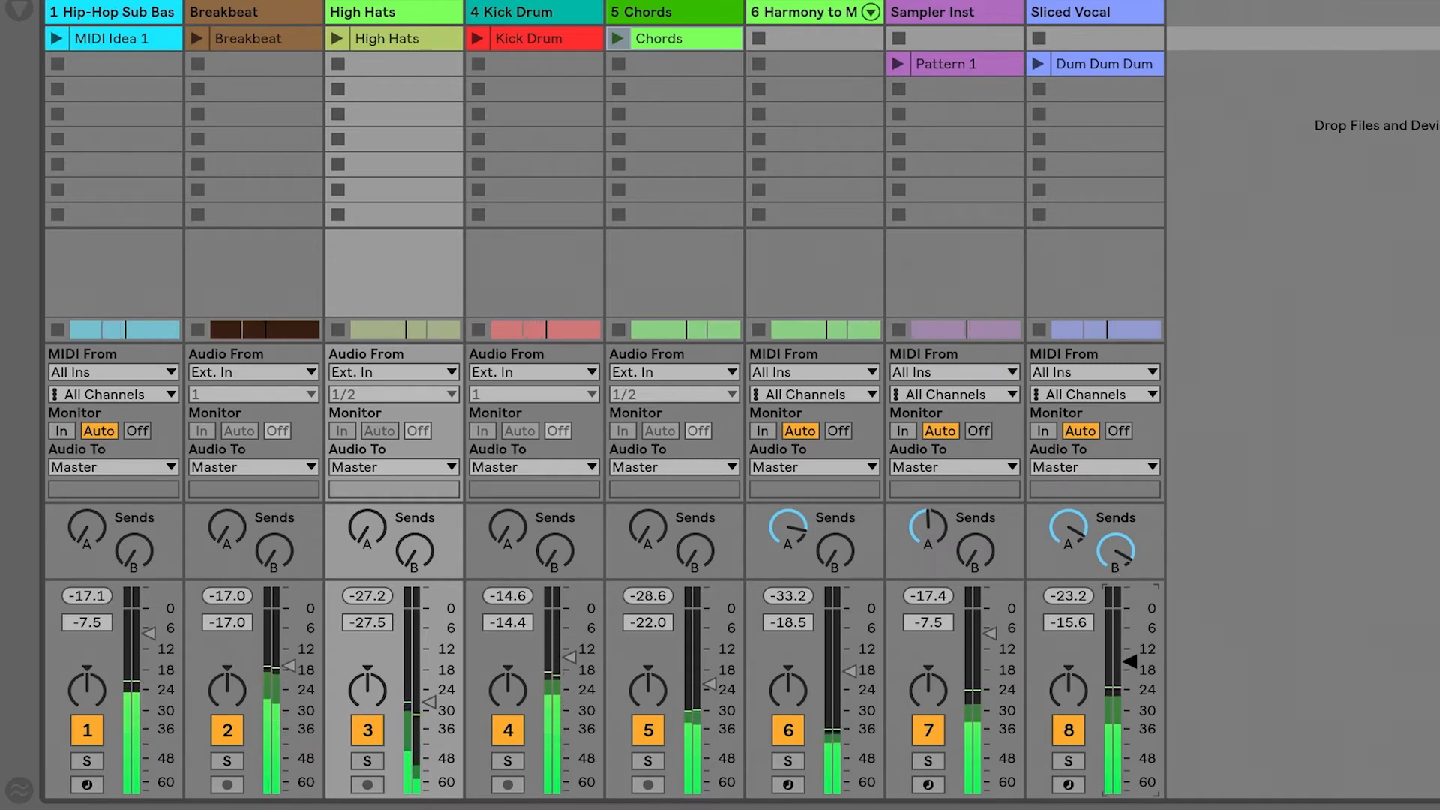
# - Rebalance the volumes to Sliced Vocal -15.0 dB, Kick Drum -13.0 dB, Chords -19.7 dB and Sampler Inst -6.2 dB, and stop playback
pyautogui.moveTo(992, 643); pyautogui.dragTo(993, 630)
pyautogui.moveTo(1133, 663); pyautogui.dragTo(1131, 658)
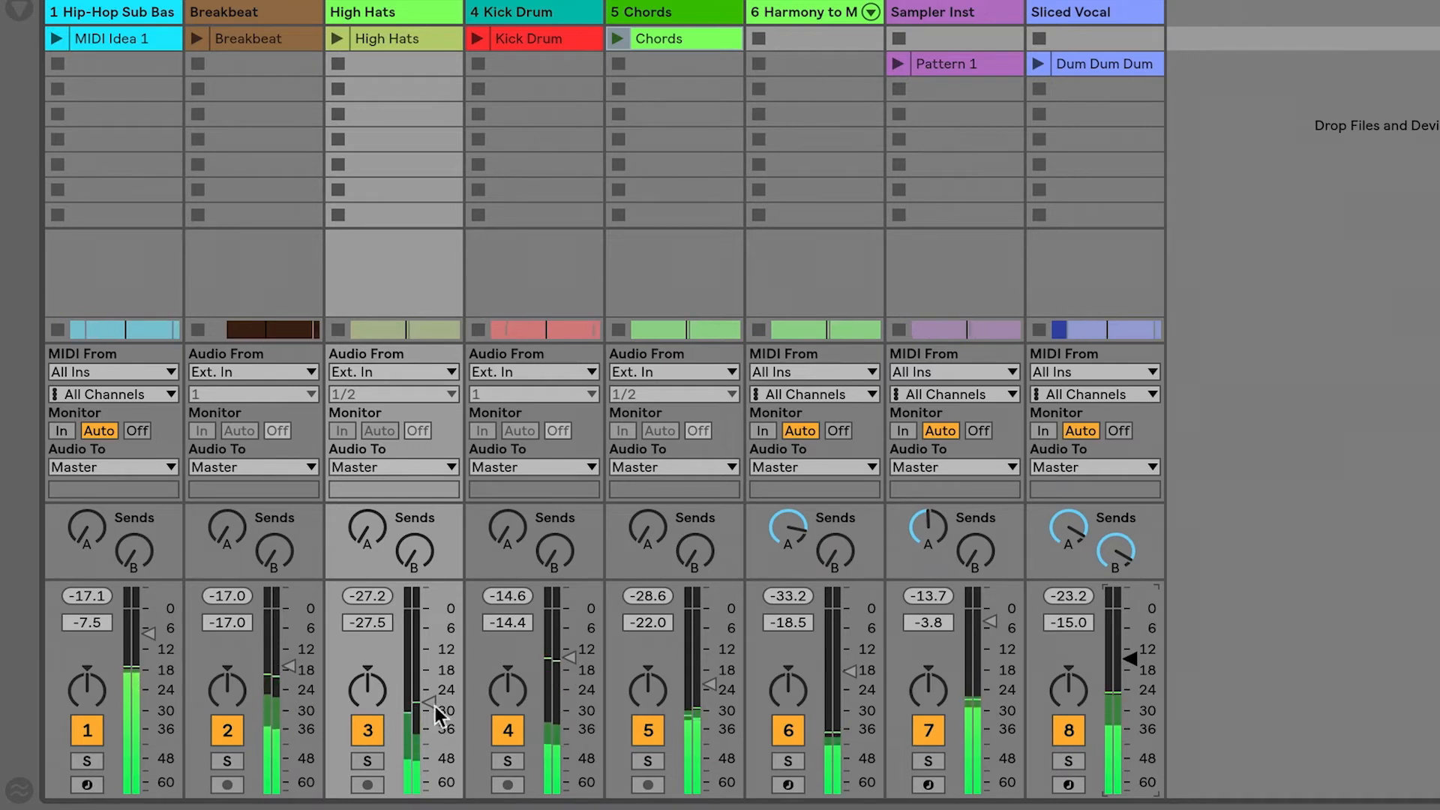
pyautogui.moveTo(567, 658); pyautogui.dragTo(568, 651)
pyautogui.moveTo(716, 686); pyautogui.dragTo(716, 678)
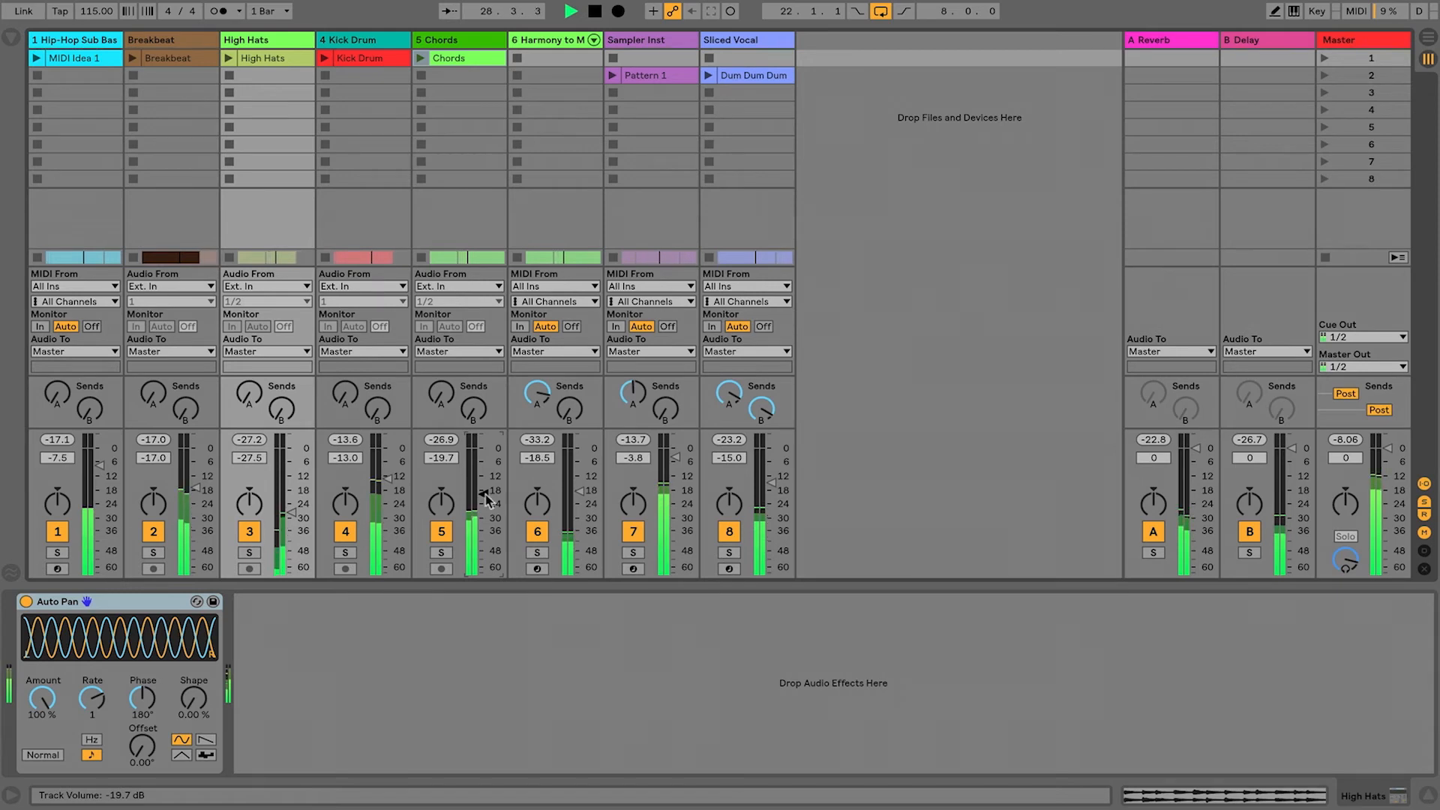
pyautogui.click(675, 459)
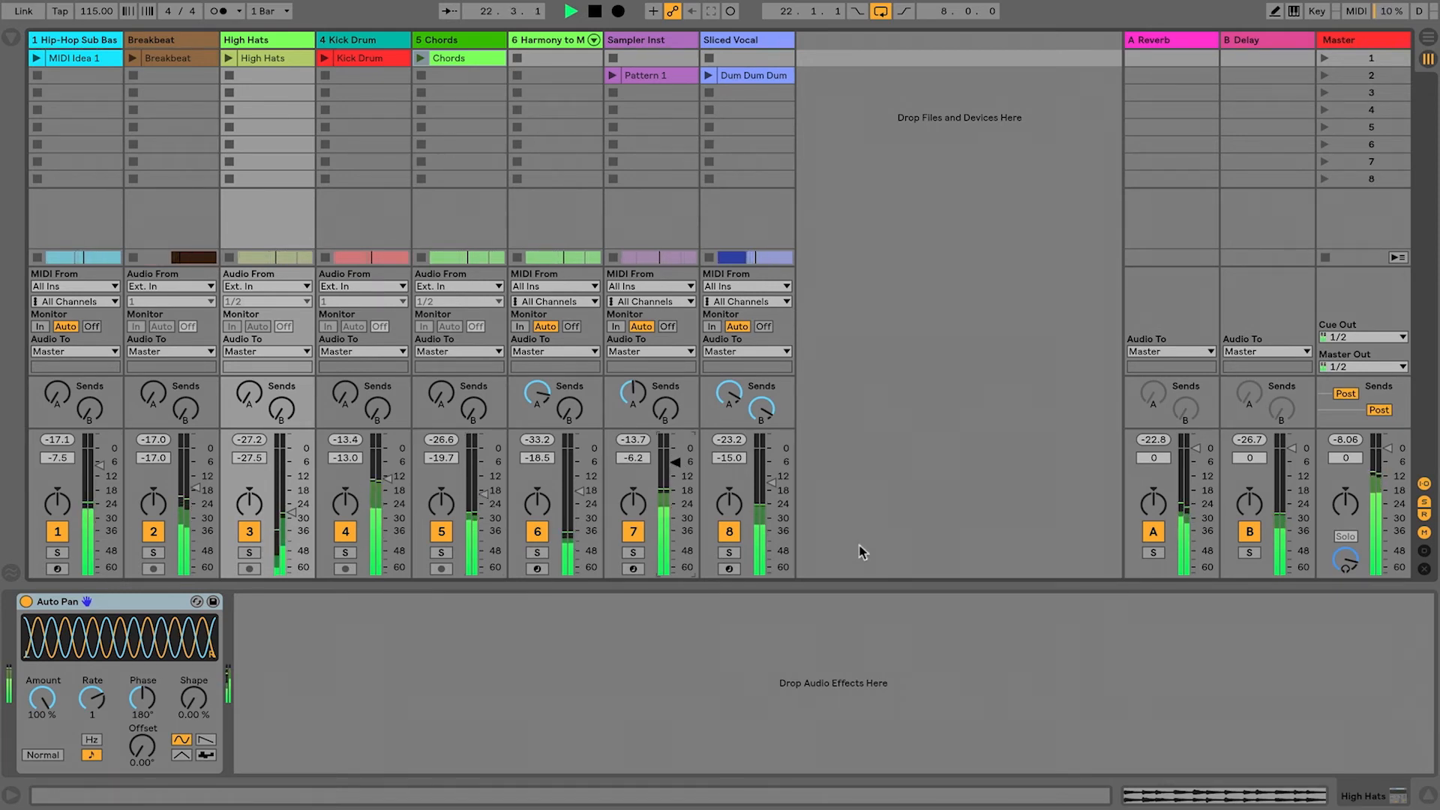
pyautogui.press('space')
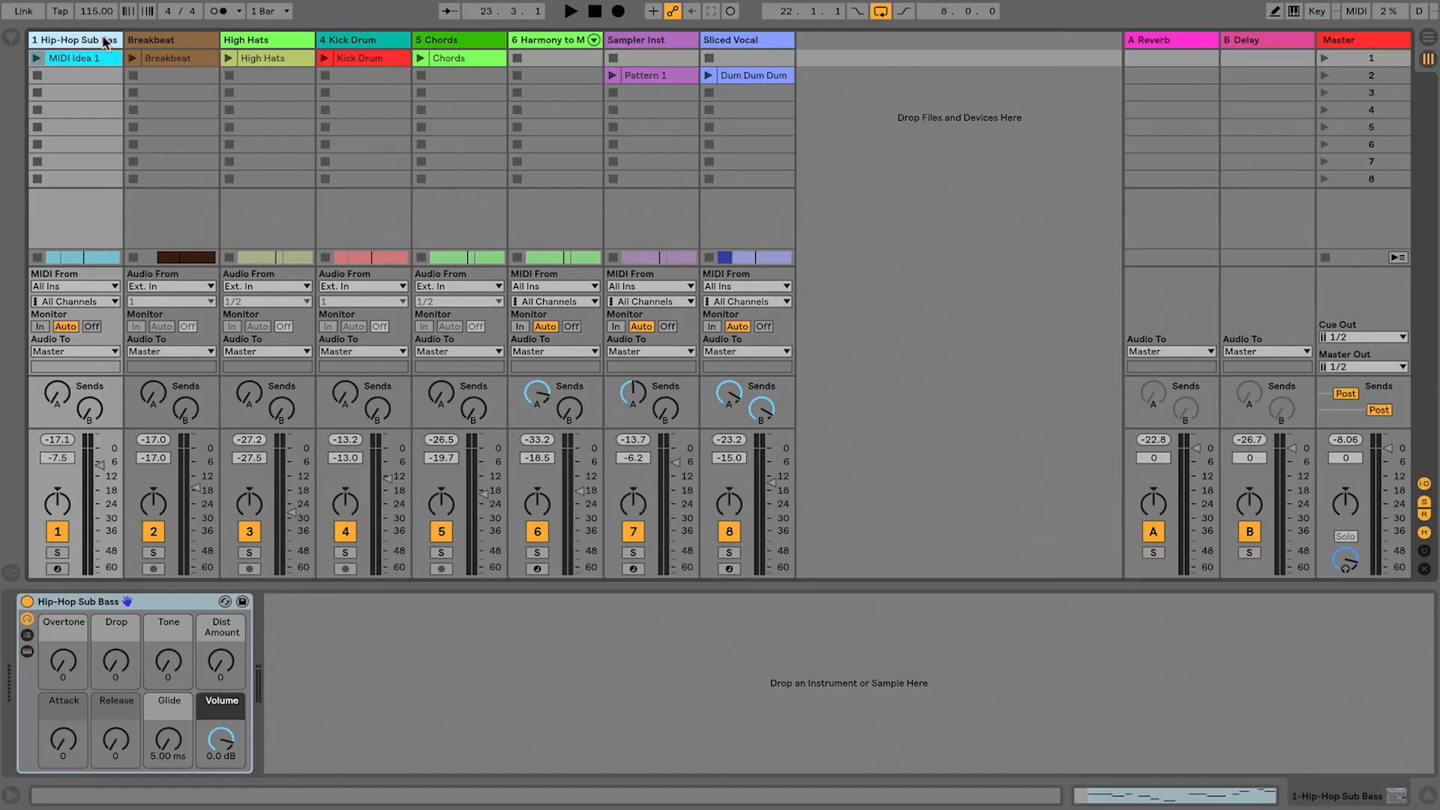
# - Select all eight tracks and raise their volumes together until Sliced Vocal is at -6.2 dB, checking the levels in playback
pyautogui.click(744, 41)
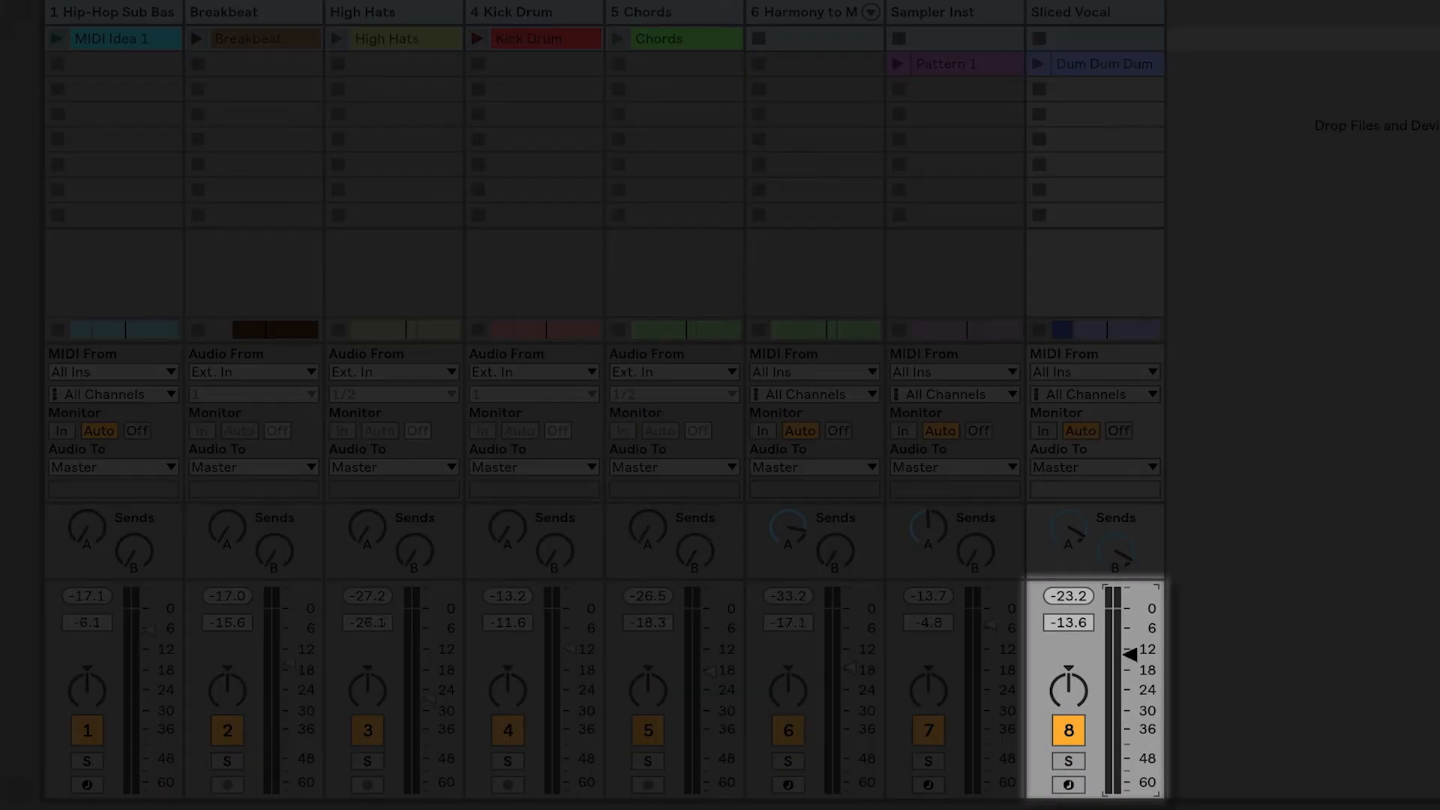
pyautogui.press('space')
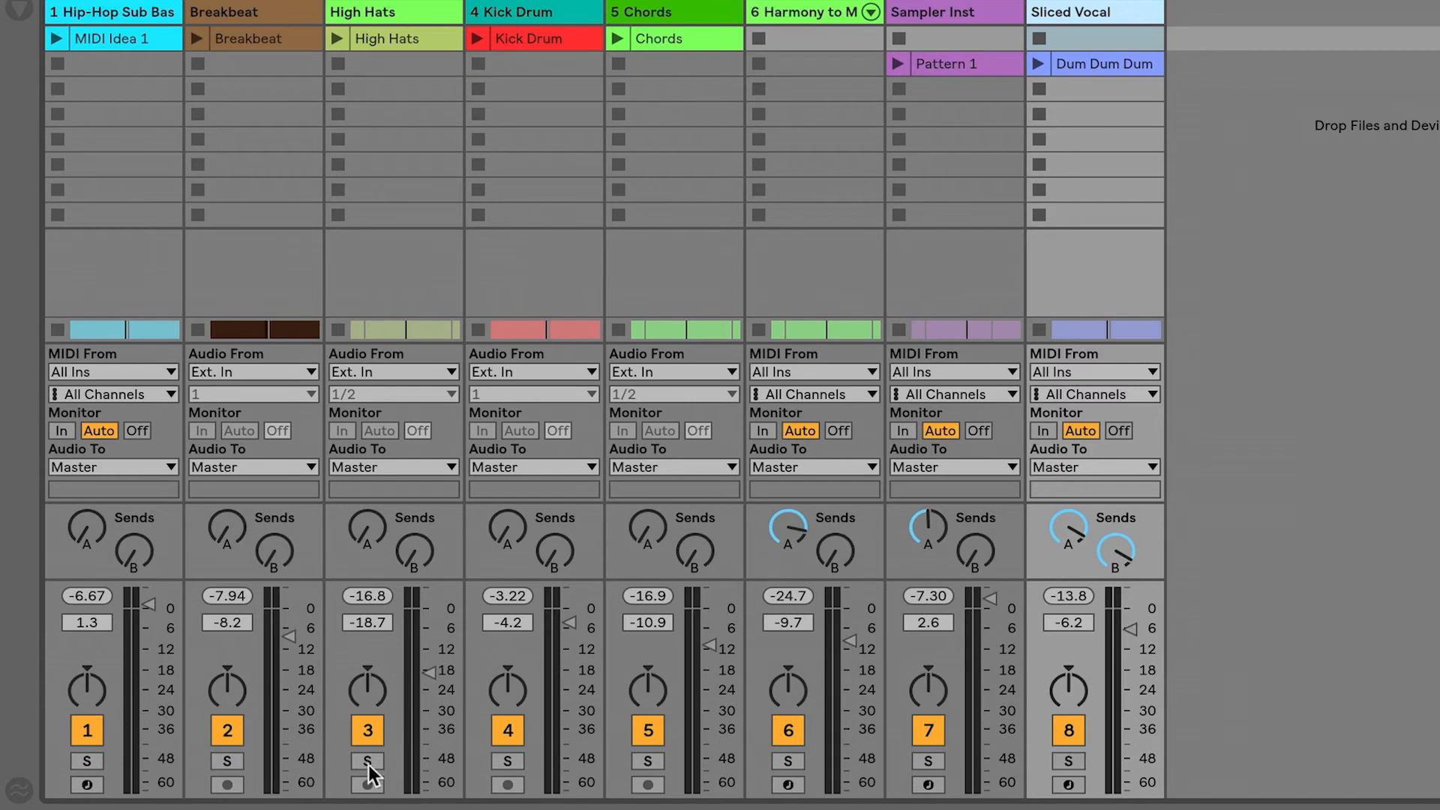
# - Solo the High Hats track to hear it on its own, and turn its solo off again
pyautogui.click(367, 761)
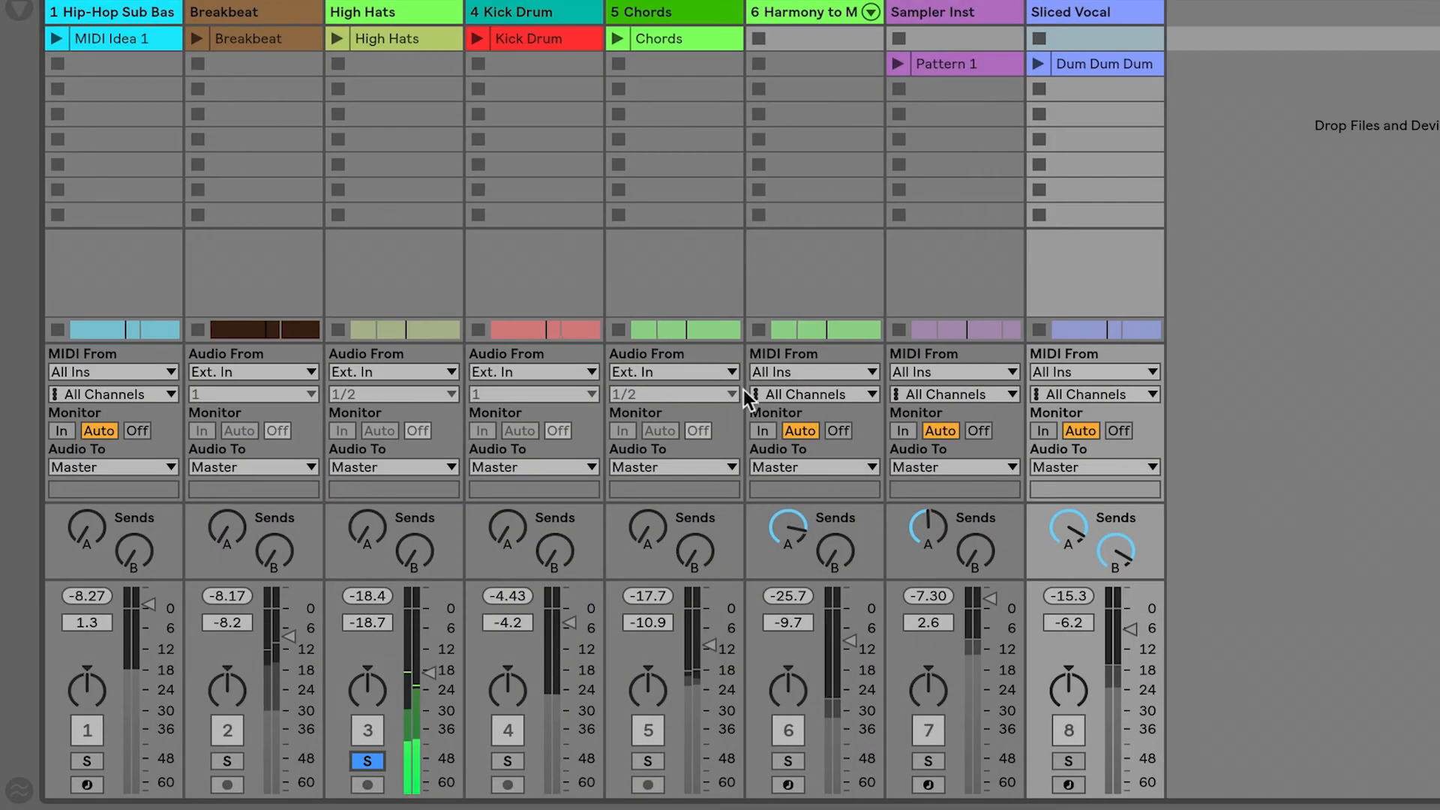
pyautogui.click(377, 764)
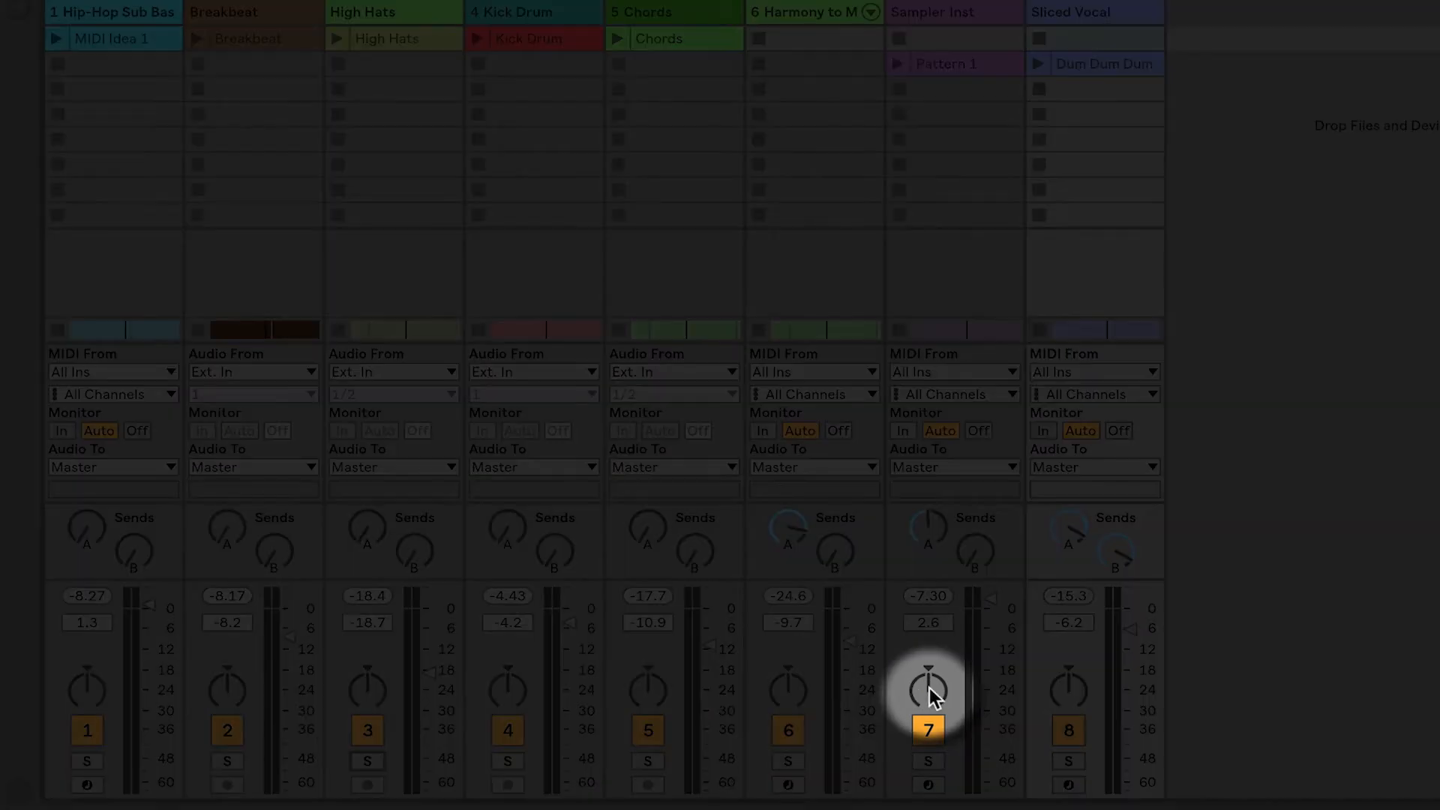
# - Pan Sampler Inst to the left and Sliced Vocal to the right during playback, and lower the Sampler Inst volume to -1.0 dB
pyautogui.moveTo(929, 687); pyautogui.dragTo(929, 705)
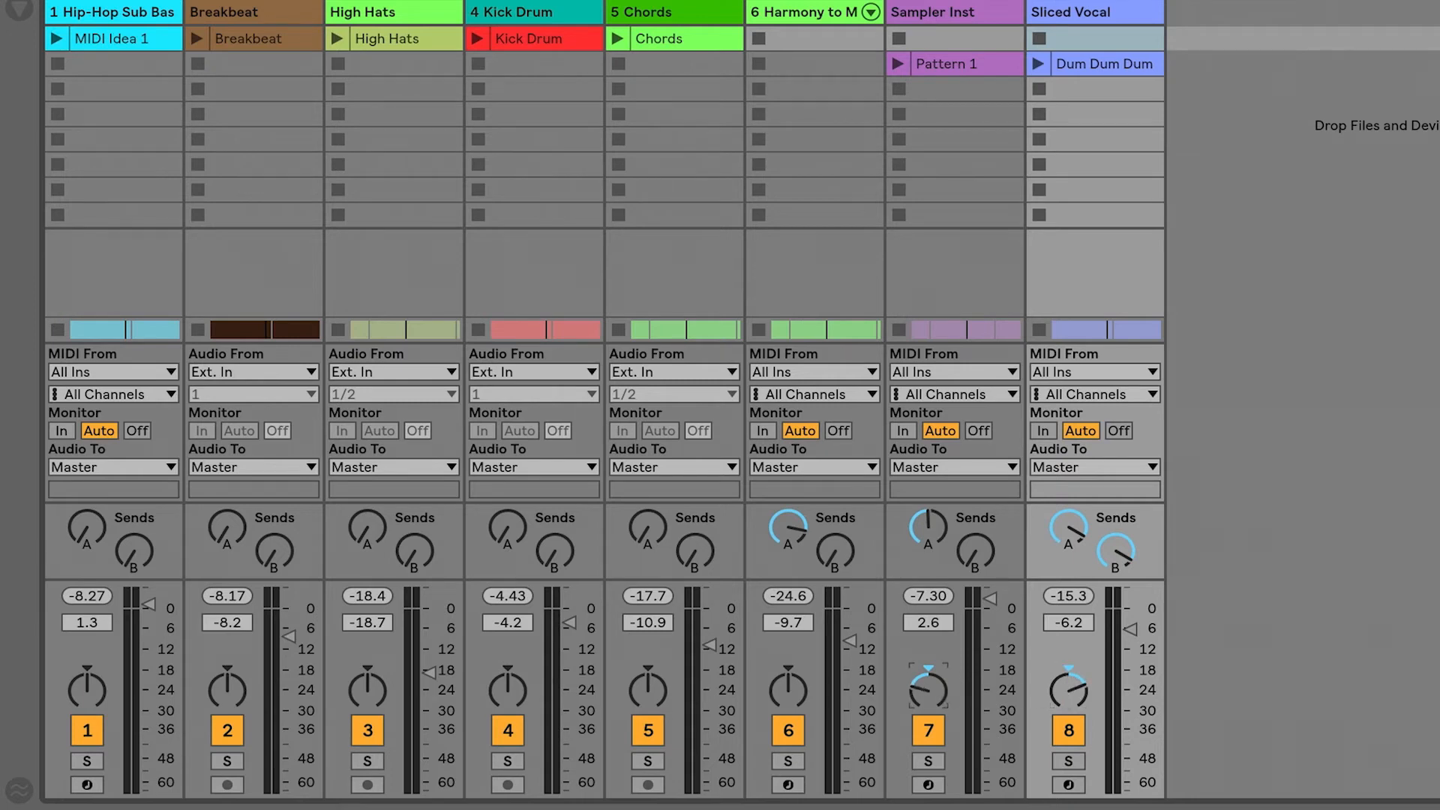
pyautogui.press('space')
pyautogui.moveTo(1069, 691); pyautogui.dragTo(1069, 682)
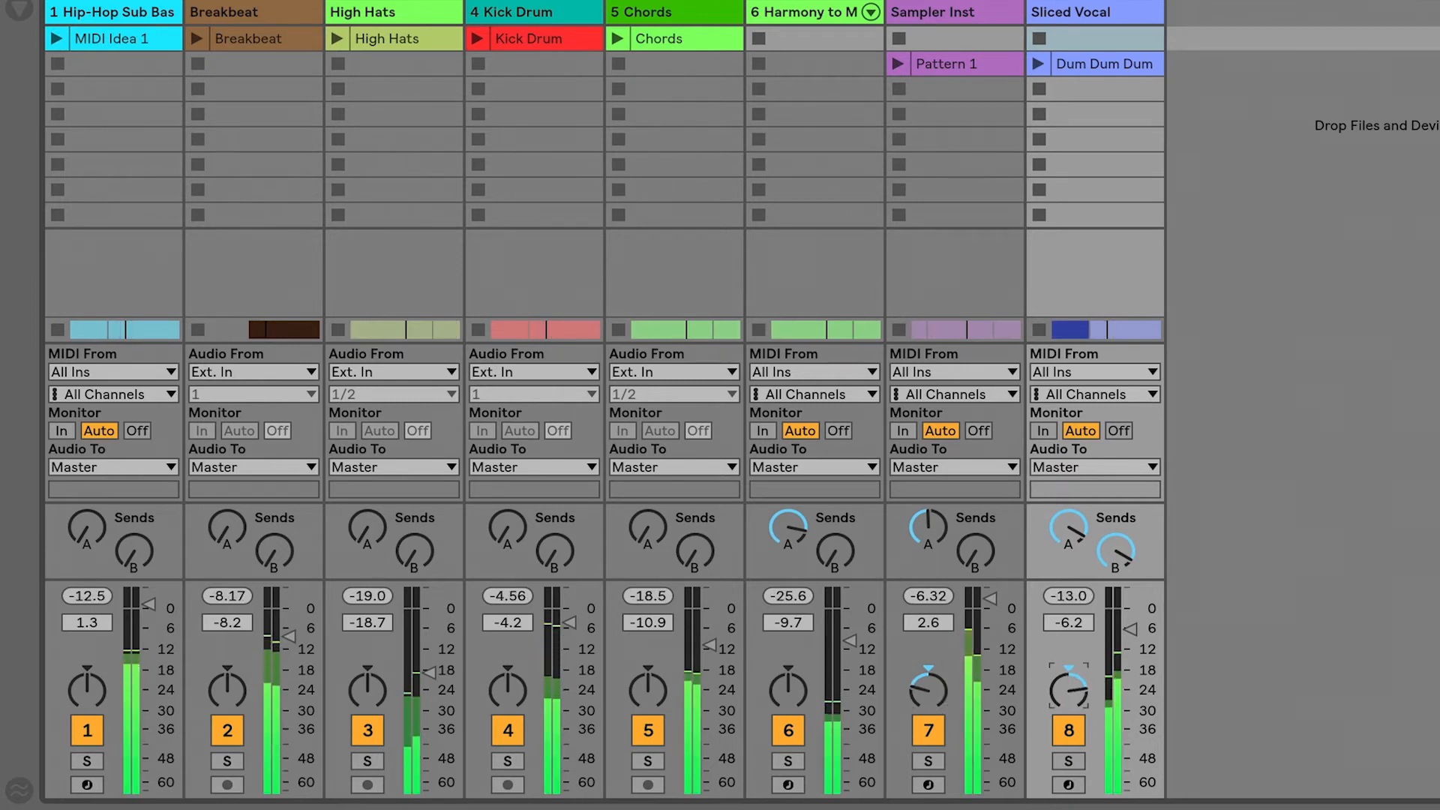
pyautogui.click(991, 598)
pyautogui.moveTo(991, 597); pyautogui.dragTo(990, 611)
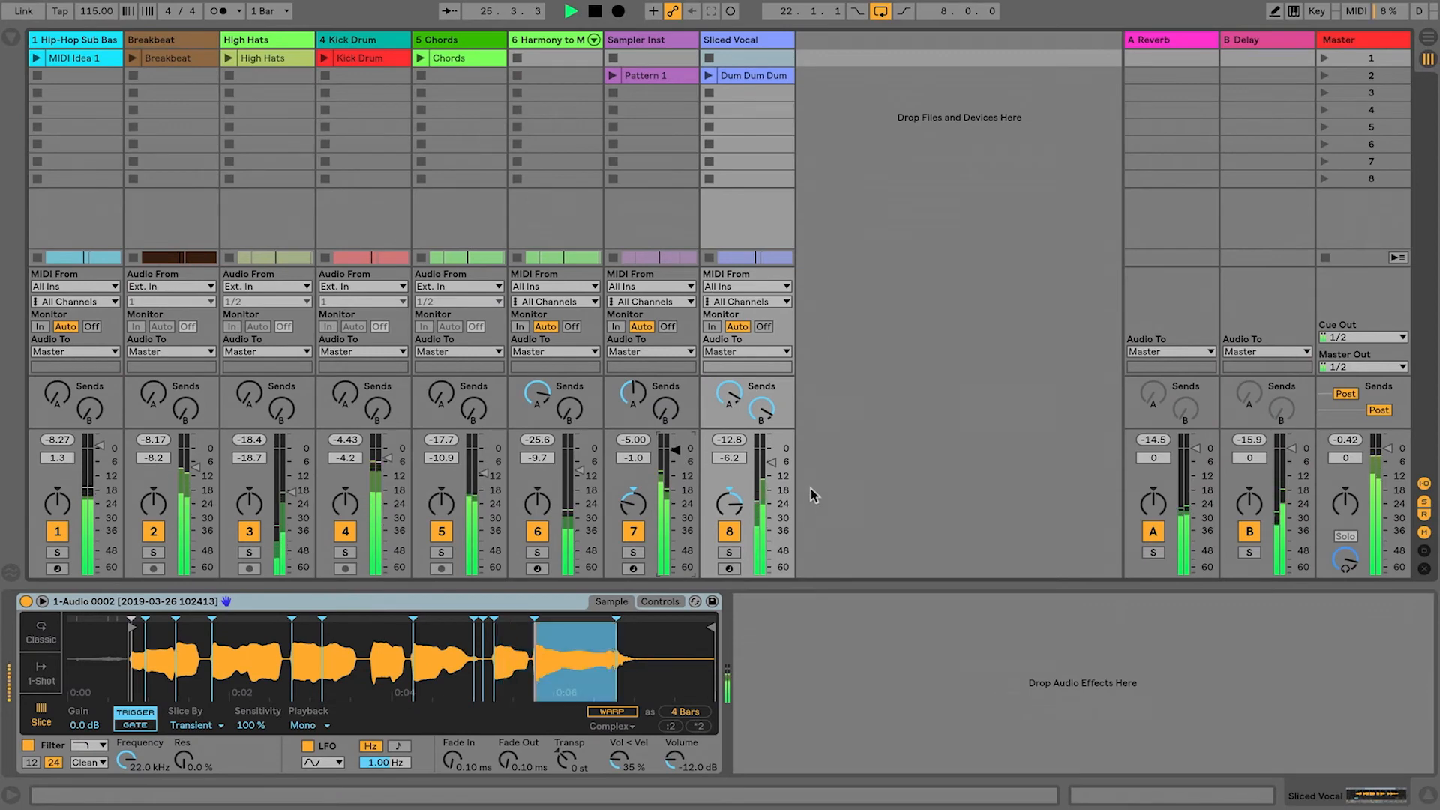